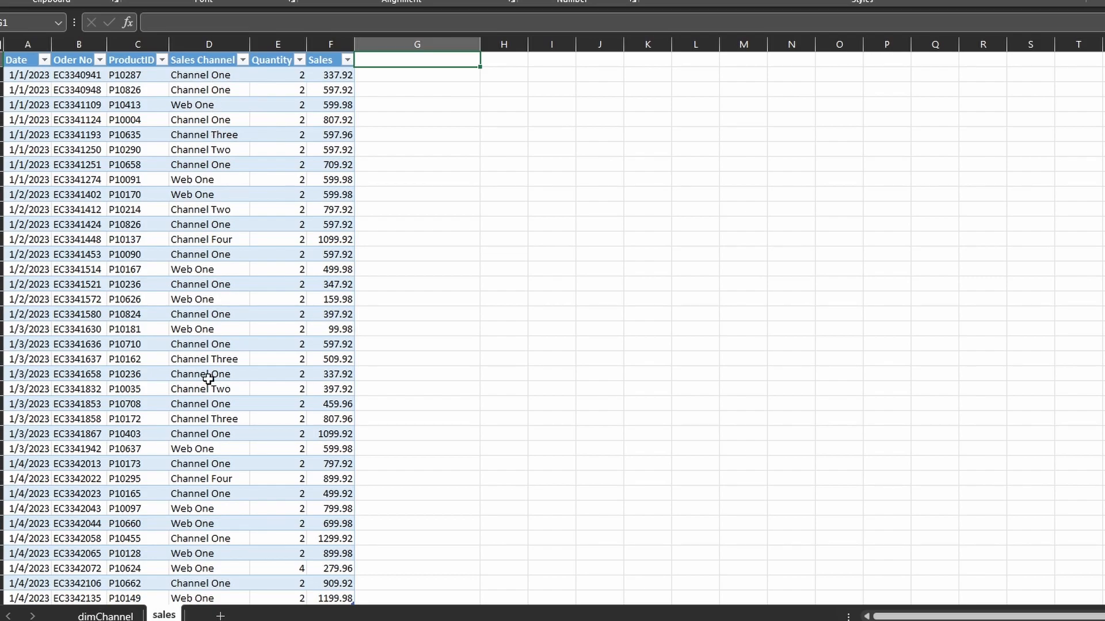
Examine how each Channel Name on the dimChannel sheet maps to a Ch-VS-Web category
left_click(95, 614)
left_click_drag(33, 71, 35, 161)
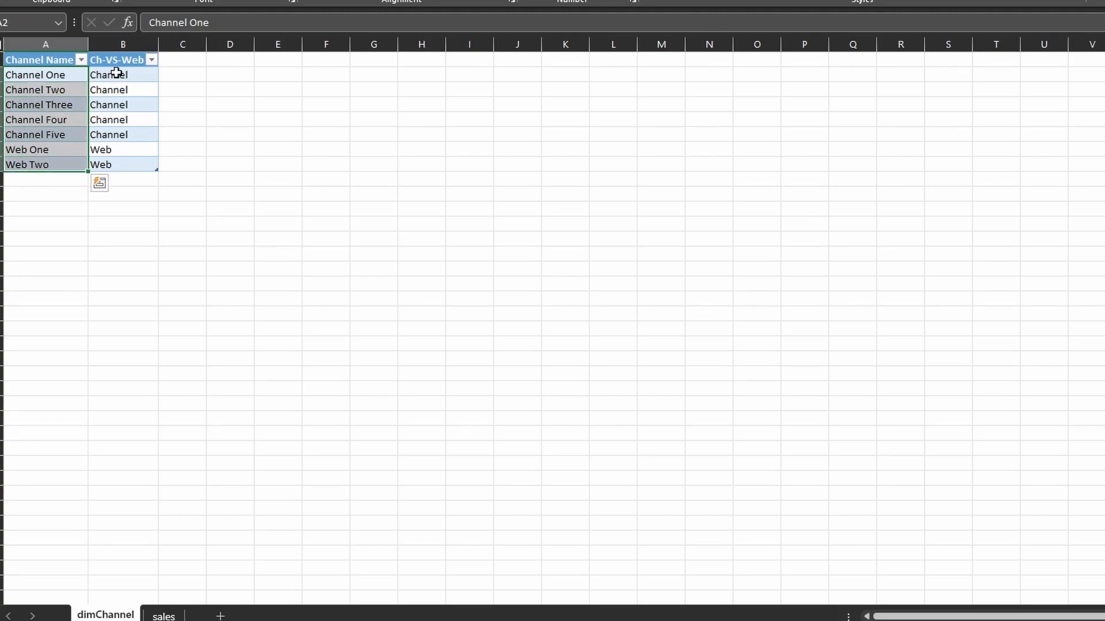
left_click(118, 72)
left_click(40, 73)
left_click(110, 76)
left_click(110, 92)
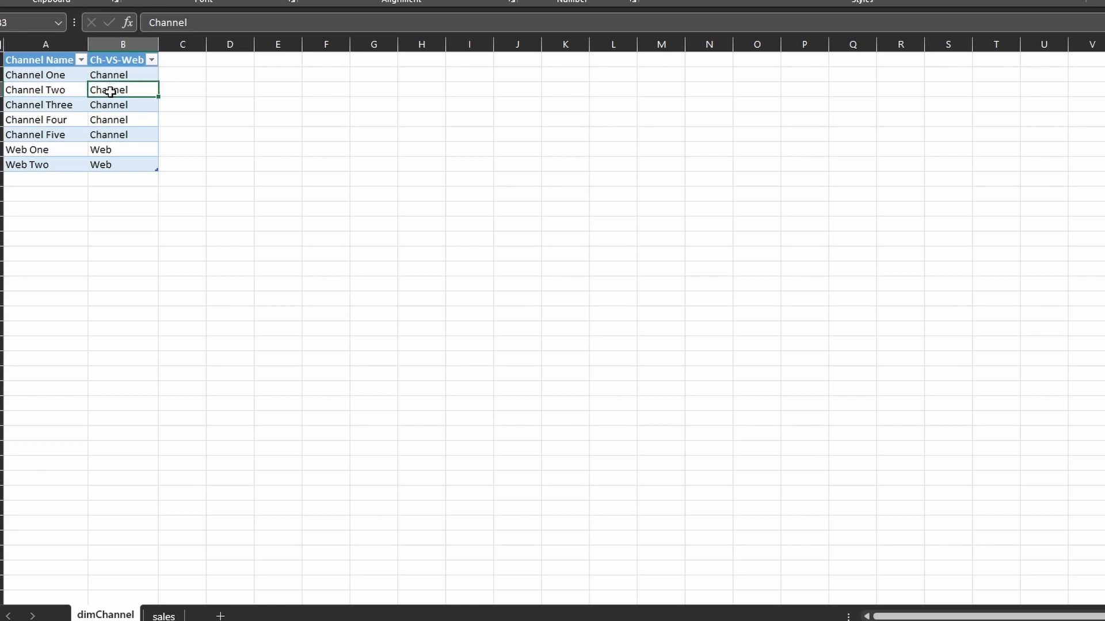
left_click(46, 75)
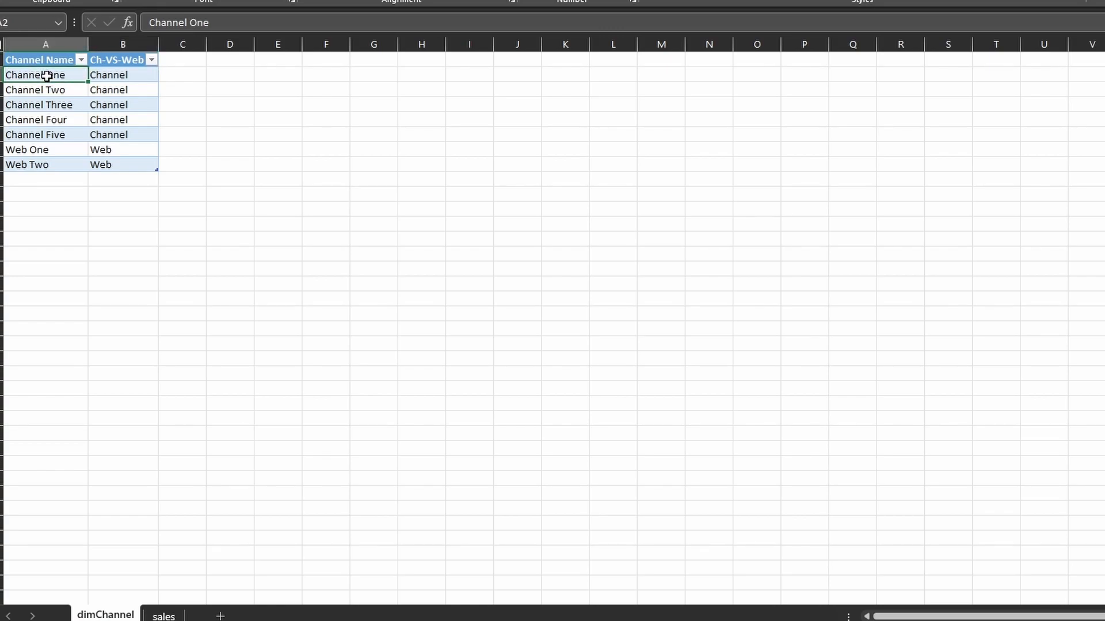
left_click(134, 73)
left_click_drag(134, 73, 123, 137)
left_click(26, 164)
left_click_drag(26, 164, 27, 177)
left_click(31, 151)
left_click(109, 162)
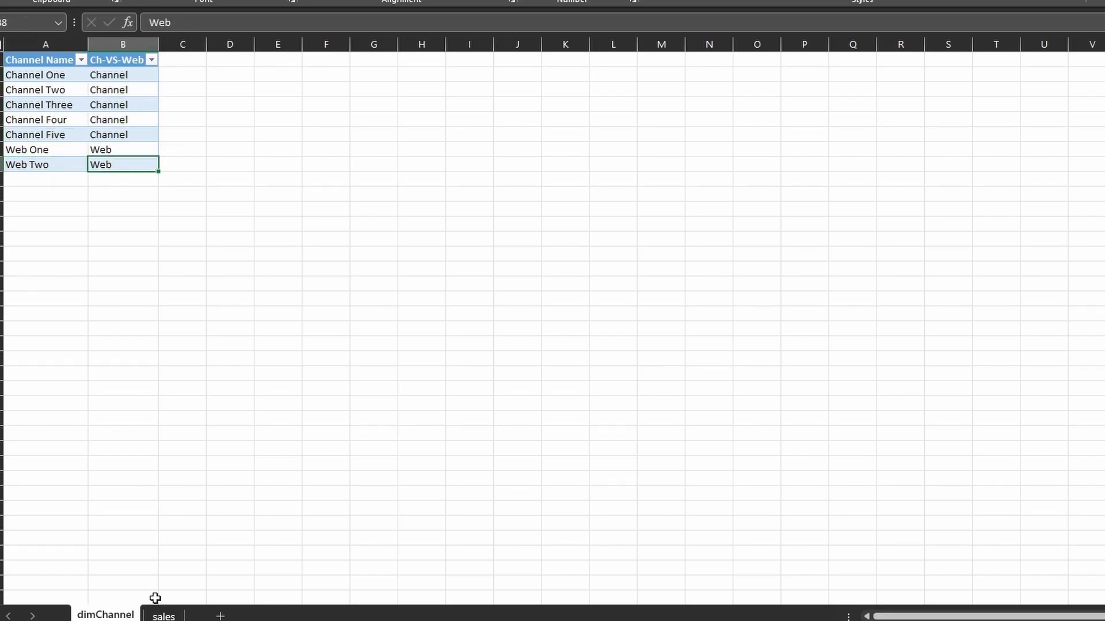
Add a column headed Ch_VS_Web directly after the Sales column of the table on the sales sheet
left_click(164, 616)
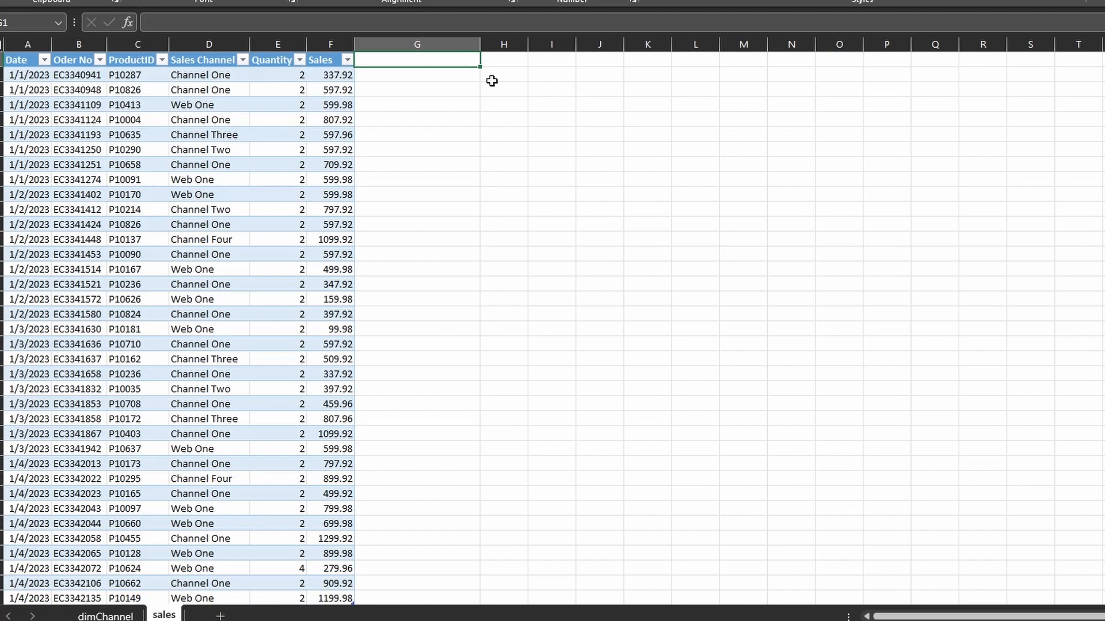
type("ChVS")
key("BackSpace")
type("_VS_Web")
key("Return")
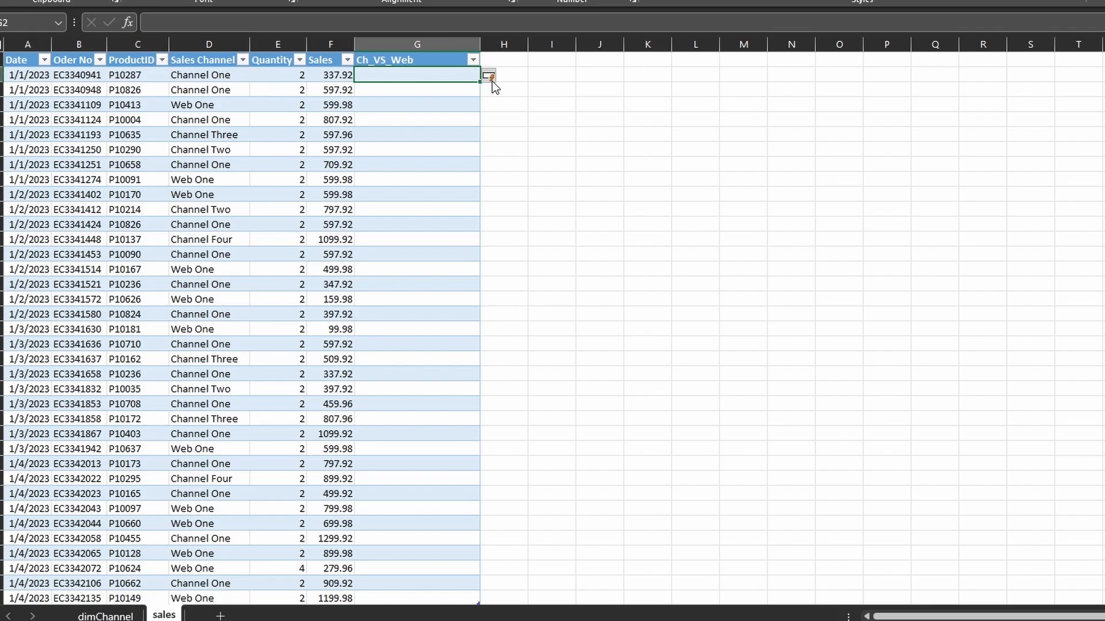
Fill Ch_VS_Web with an XLOOKUP of Sales Channel in dimChS[Channel Name], returning dimChS[Ch-VS-Web], or "-NotFound" when there is no match
type("=xl")
key("Tab")
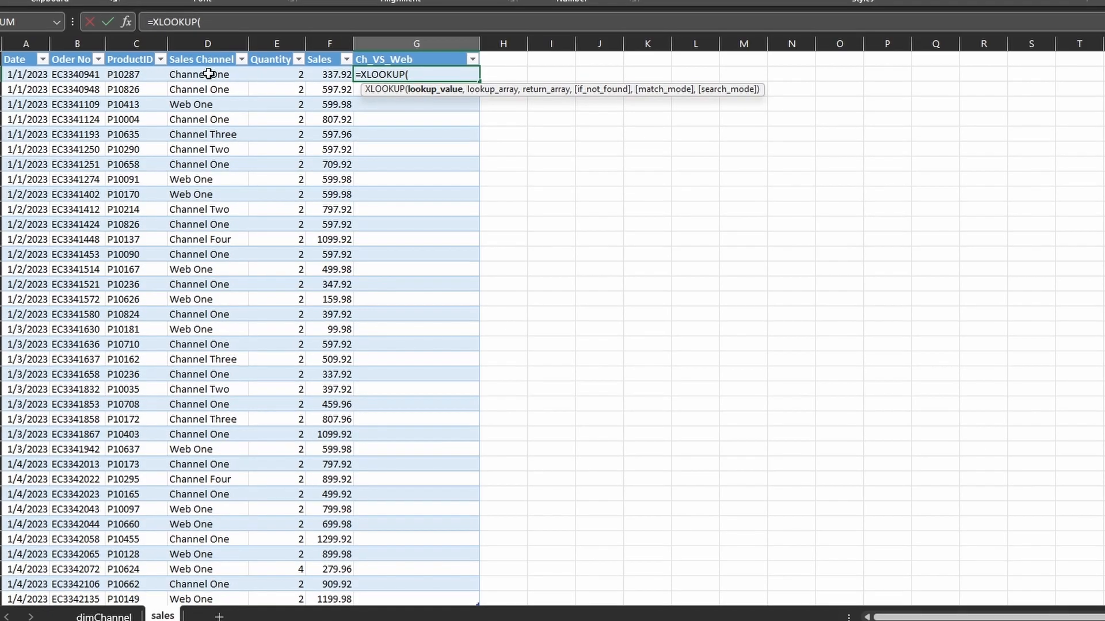
left_click(209, 74)
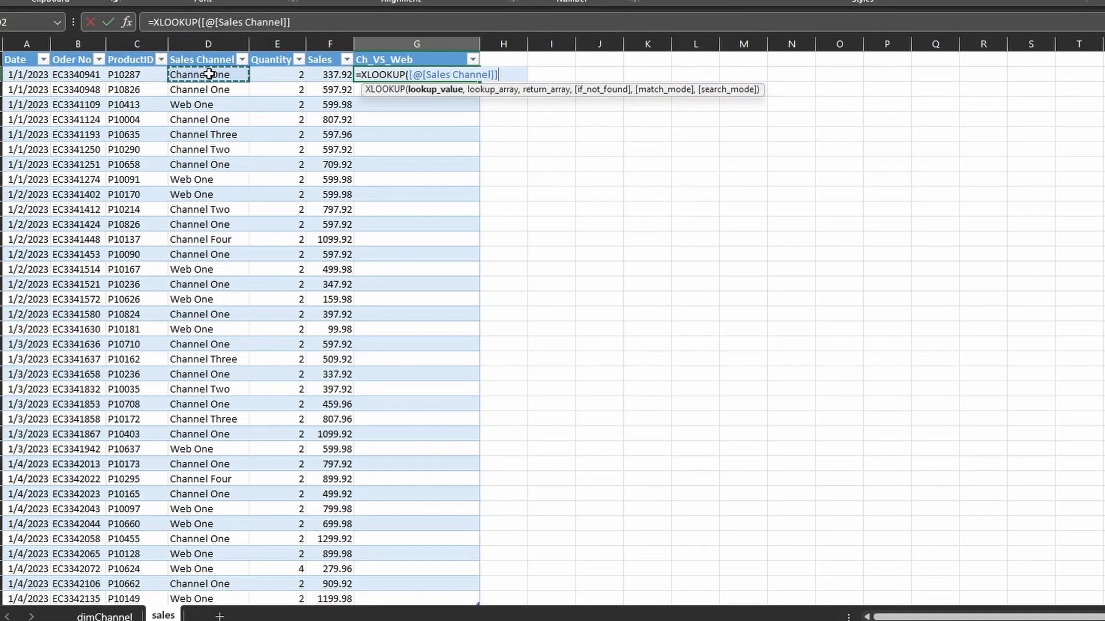
type(",")
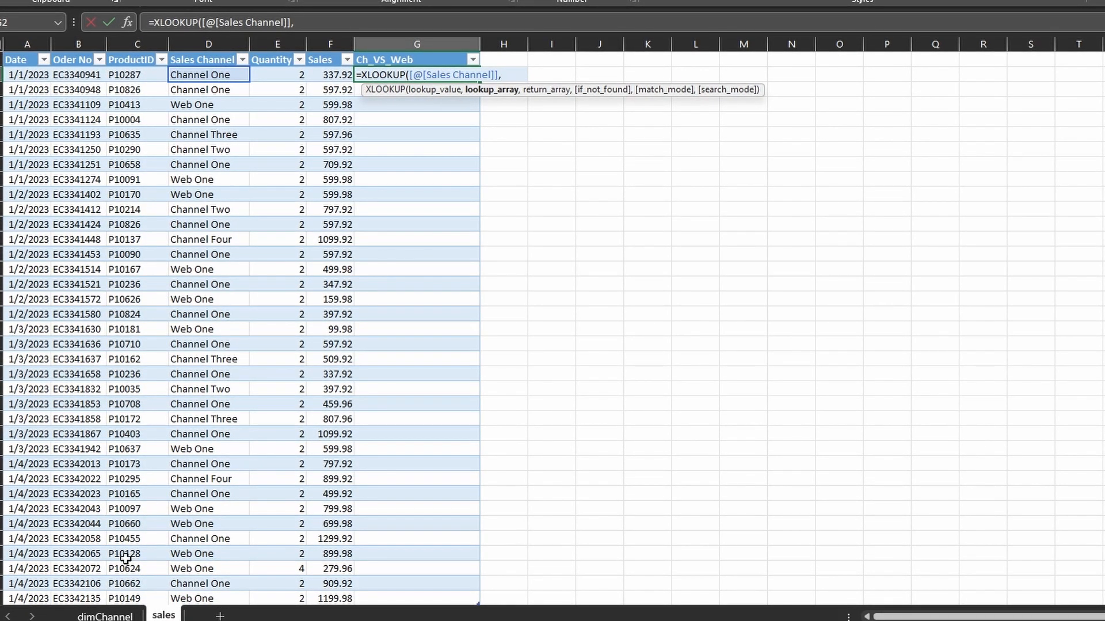
left_click(105, 616)
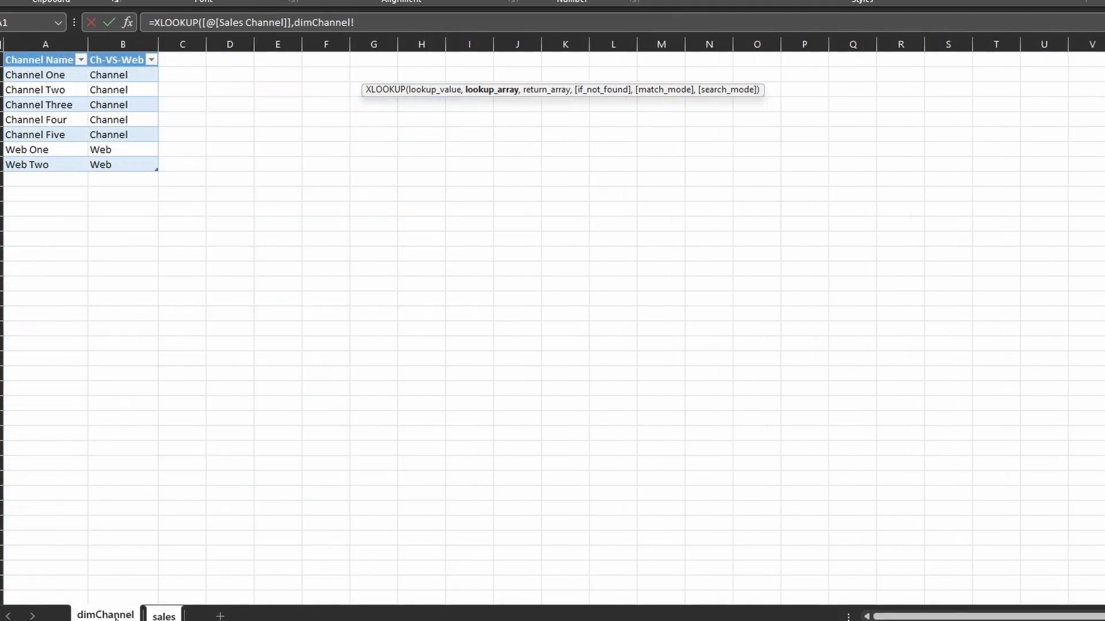
left_click(44, 52)
type(",")
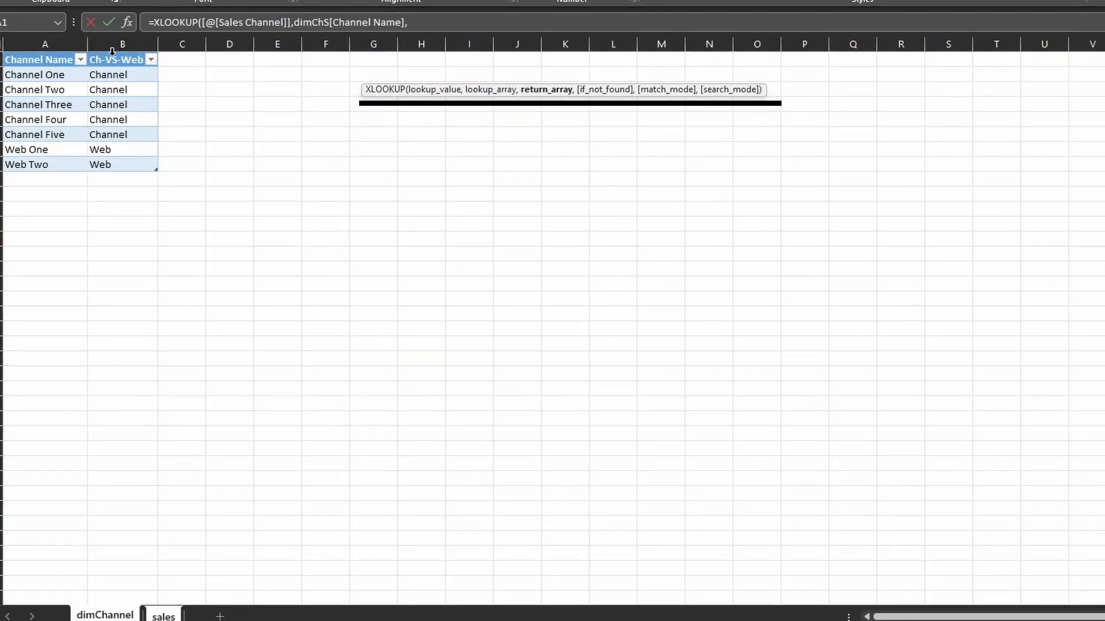
left_click(112, 51)
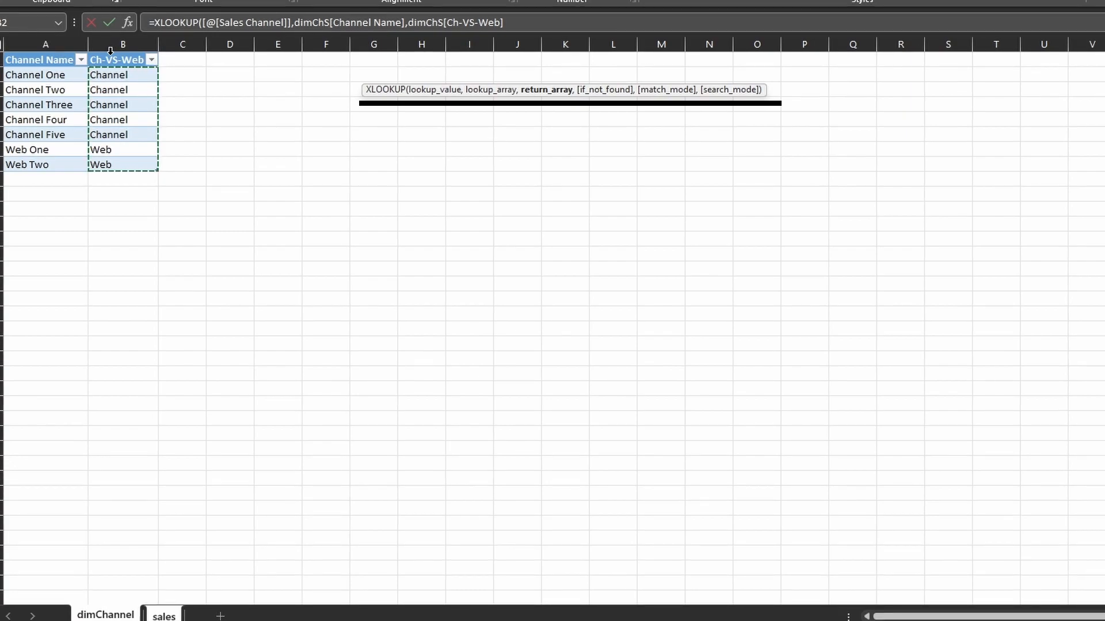
type(",\"-NotFound")
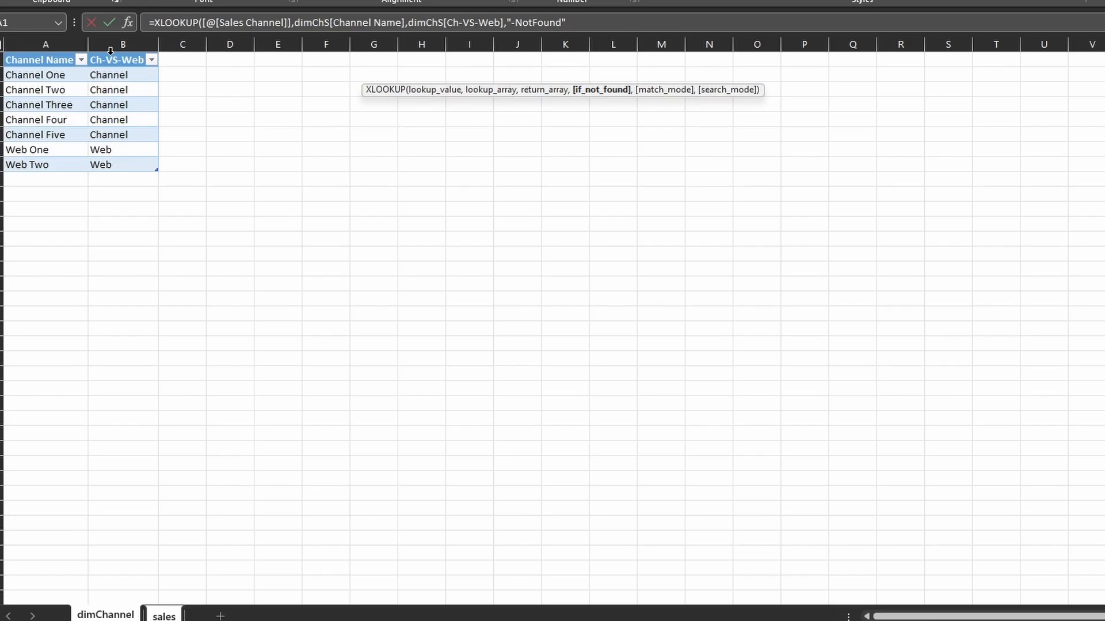
type(")")
key("Return")
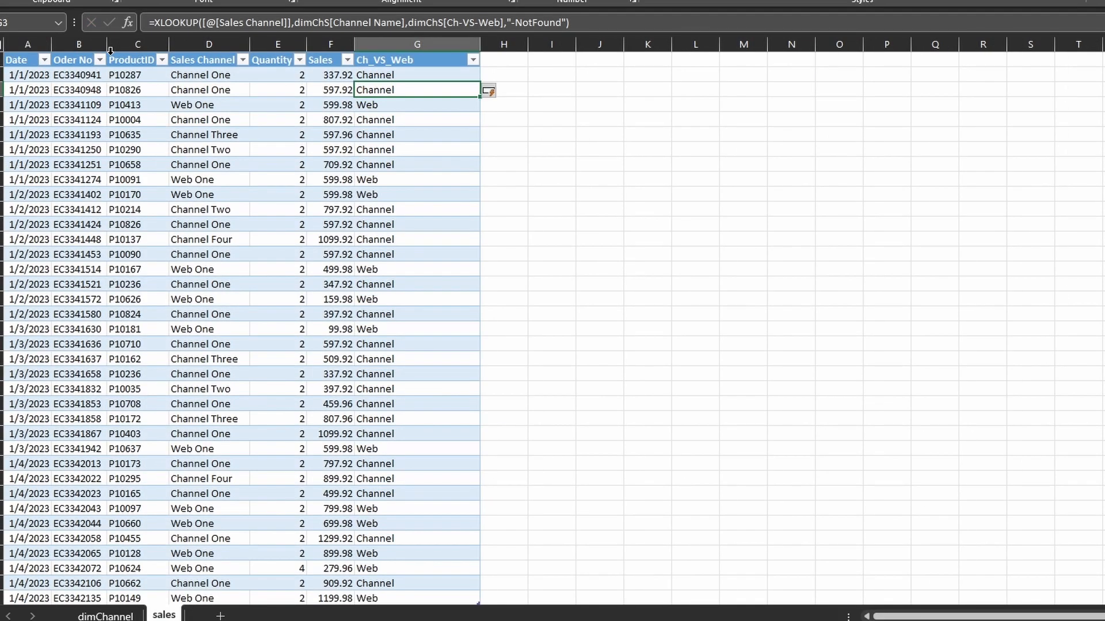
Review the lookup results down the whole Ch_VS_Web column of the sales table
scroll(382, 161, "down", 4)
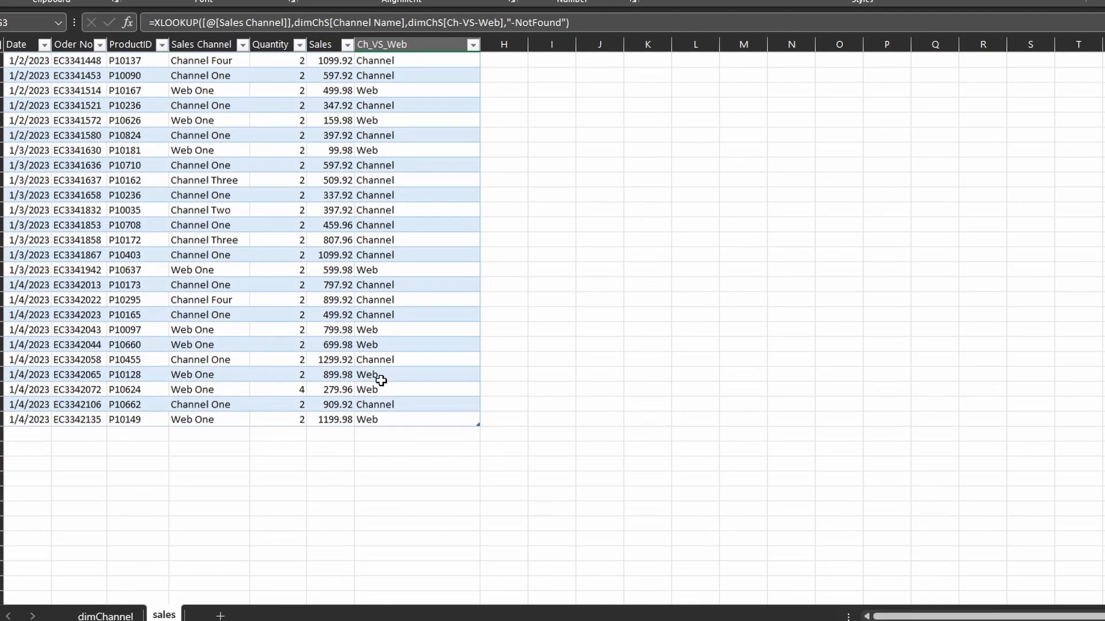
scroll(382, 377, "up", 4)
scroll(393, 172, "down", 1)
scroll(392, 166, "up", 1)
left_click(390, 71)
key("ctrl+shift+Down")
left_click(395, 76)
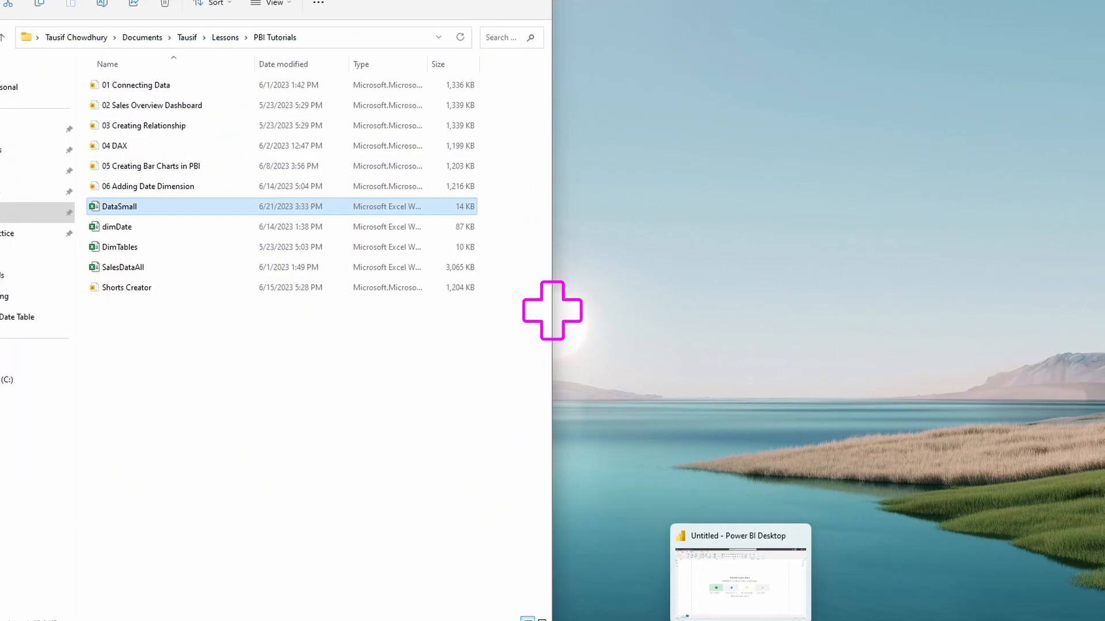
Switch to Power BI Desktop and import the DataSmall Excel workbook into the blank report
left_click(753, 595)
left_click(316, 337)
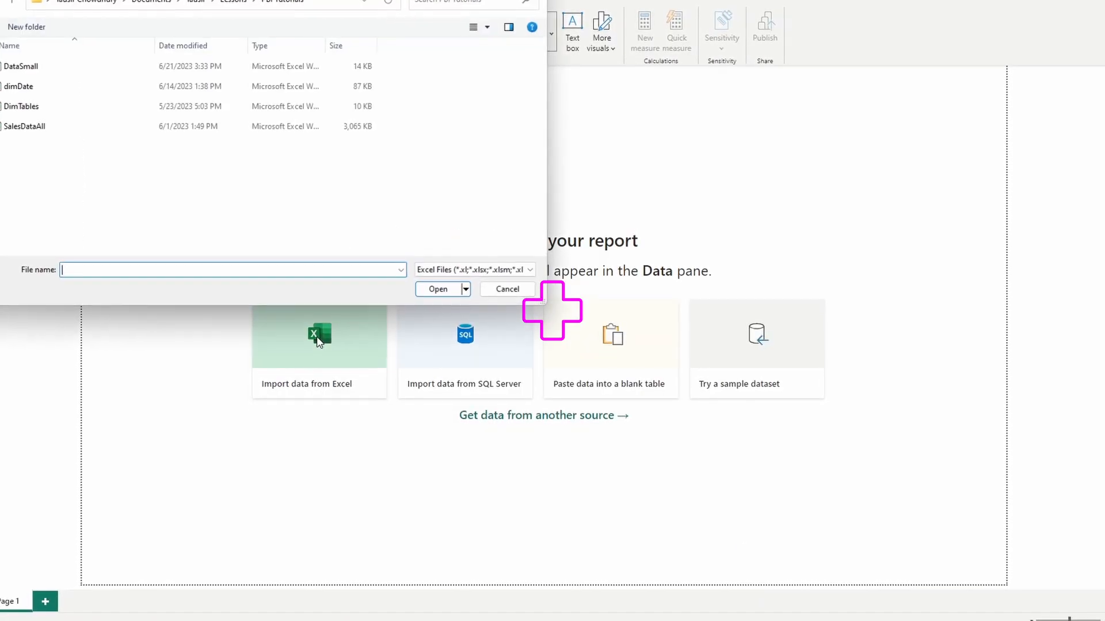
left_click(26, 67)
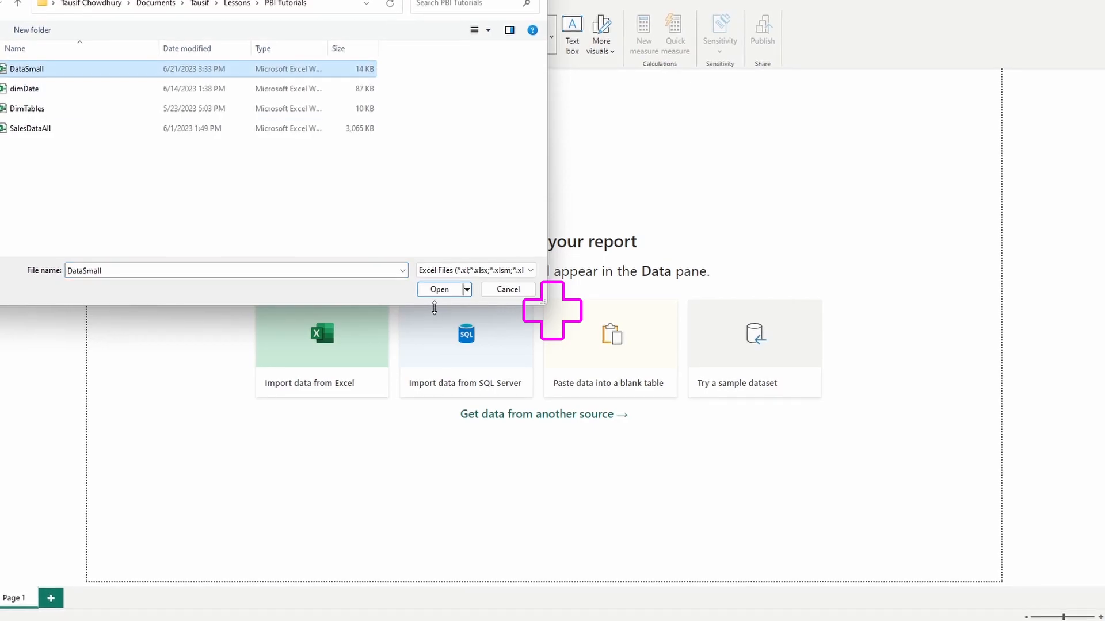
left_click(439, 289)
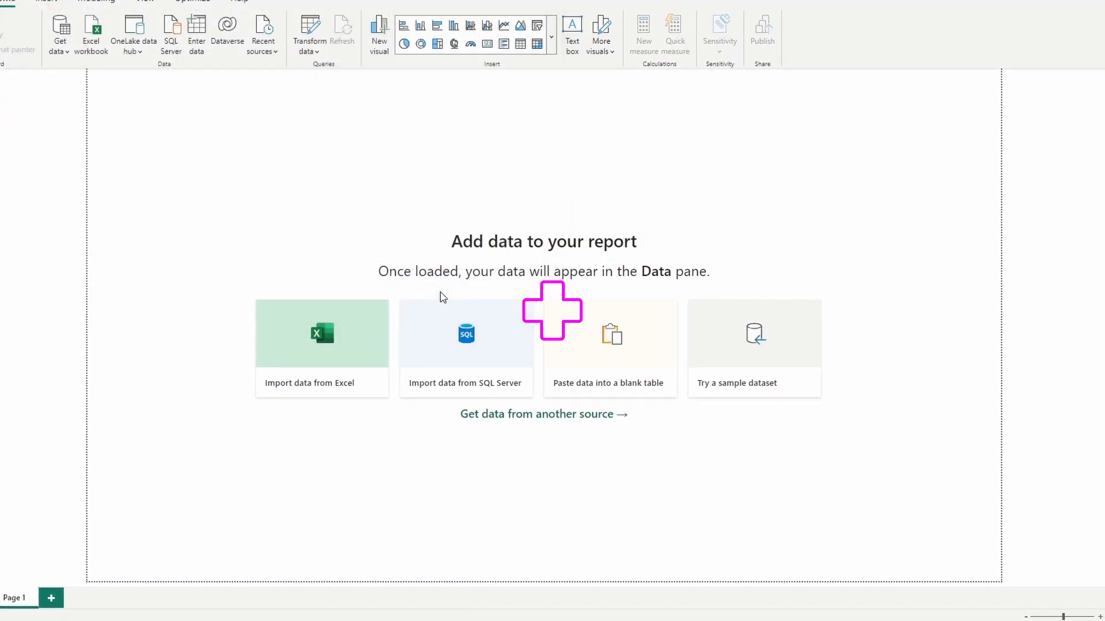
Choose the dataSmall and dimChS tables from the workbook and open them for transformation in Power Query
left_click(314, 180)
left_click(310, 193)
left_click(310, 178)
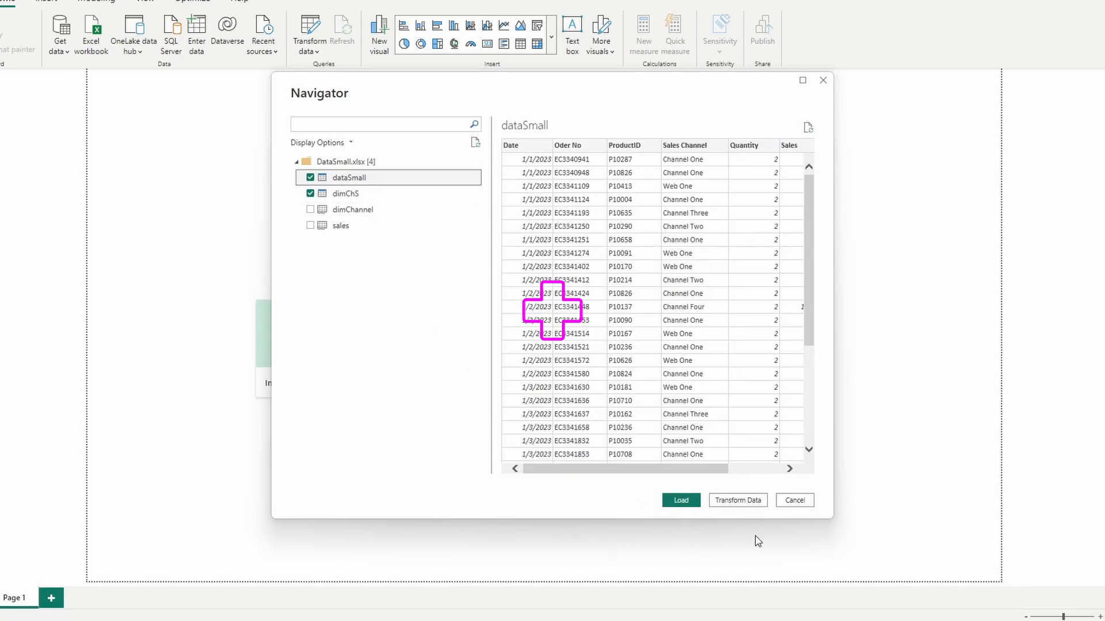
left_click(735, 502)
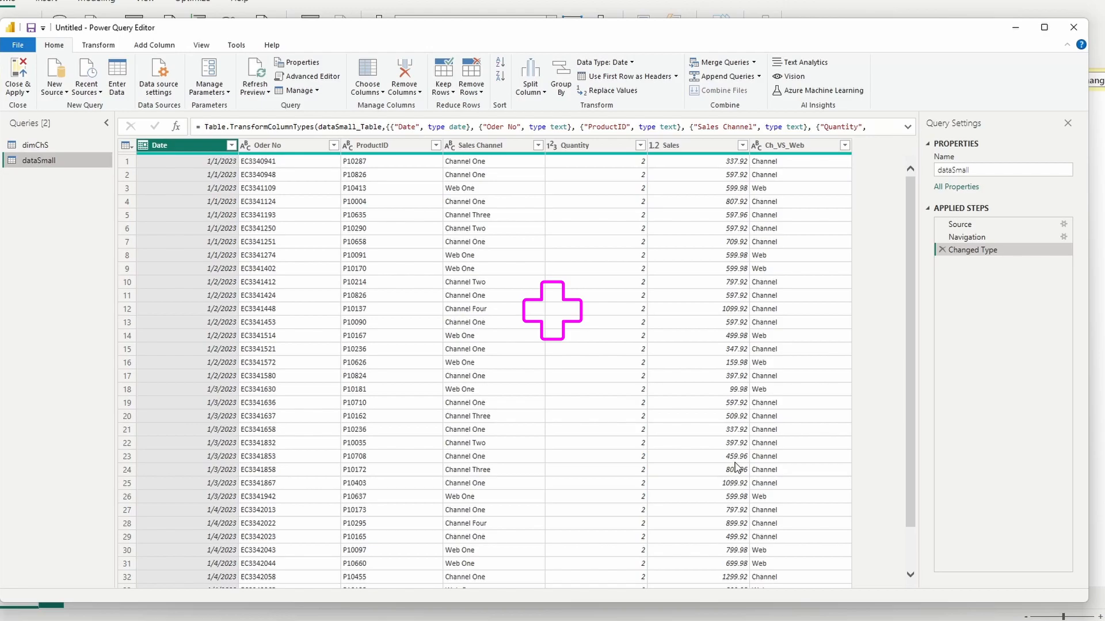
Remove the Ch_VS_Web column from the dataSmall query
left_click(787, 145)
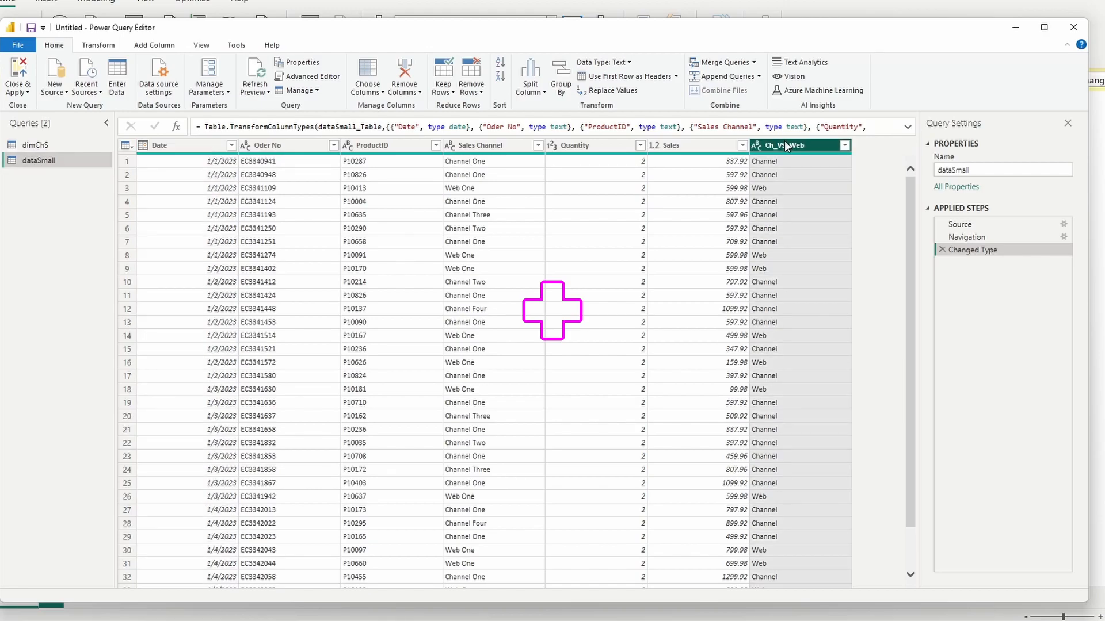
right_click(787, 148)
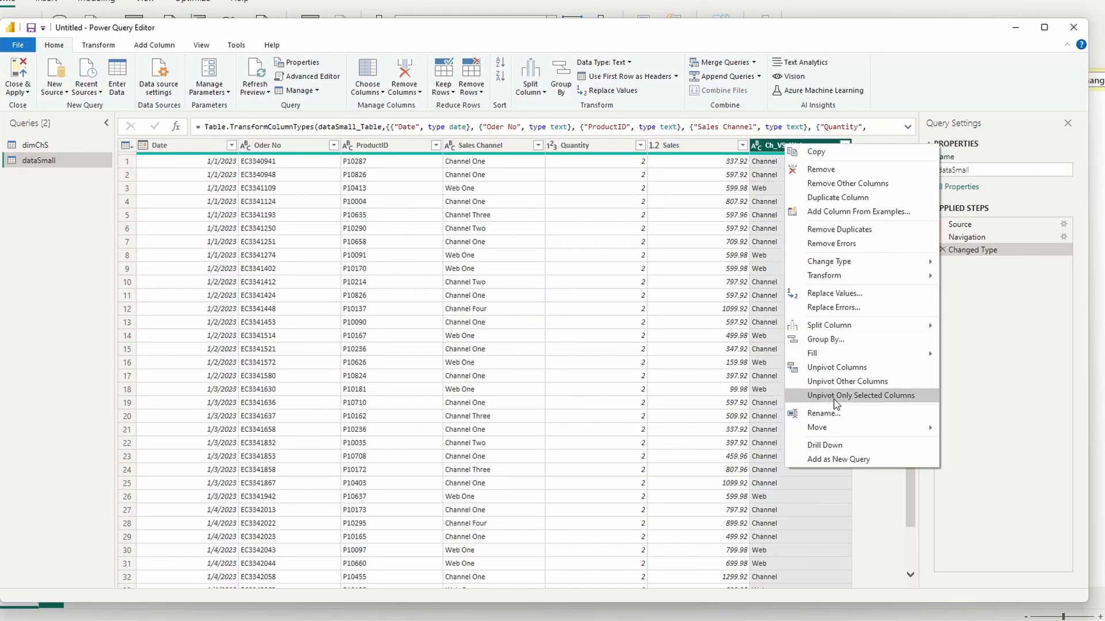
left_click(821, 169)
Merge dimChS into the dataSmall query with a left outer join, matching Sales Channel to Channel Name
left_click(724, 63)
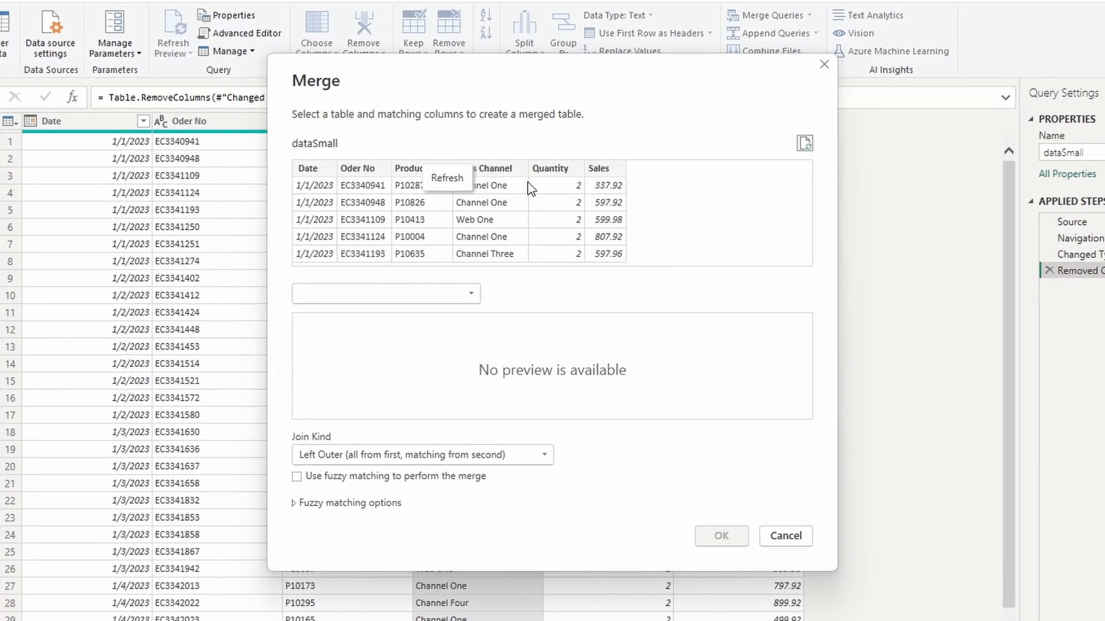
left_click(492, 169)
left_click(463, 295)
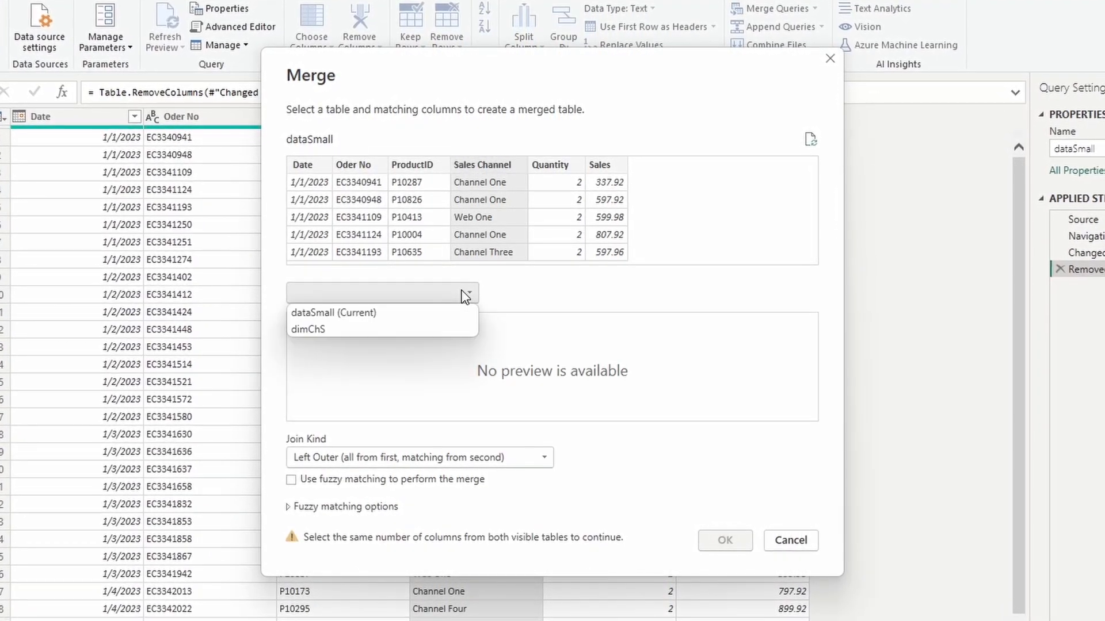
left_click(338, 330)
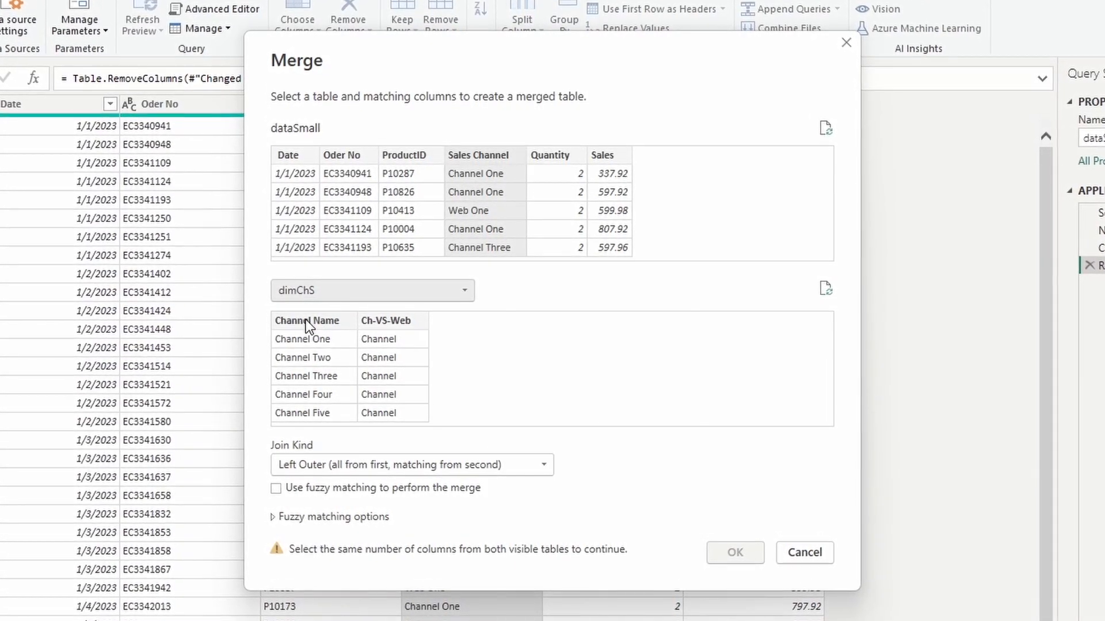
left_click(304, 320)
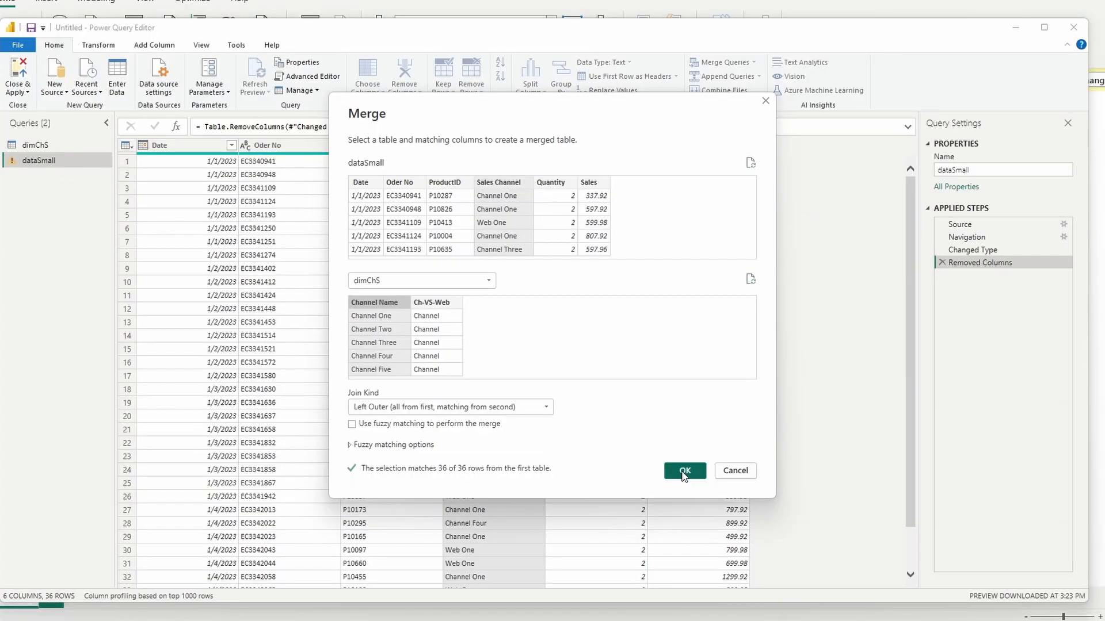
left_click(684, 471)
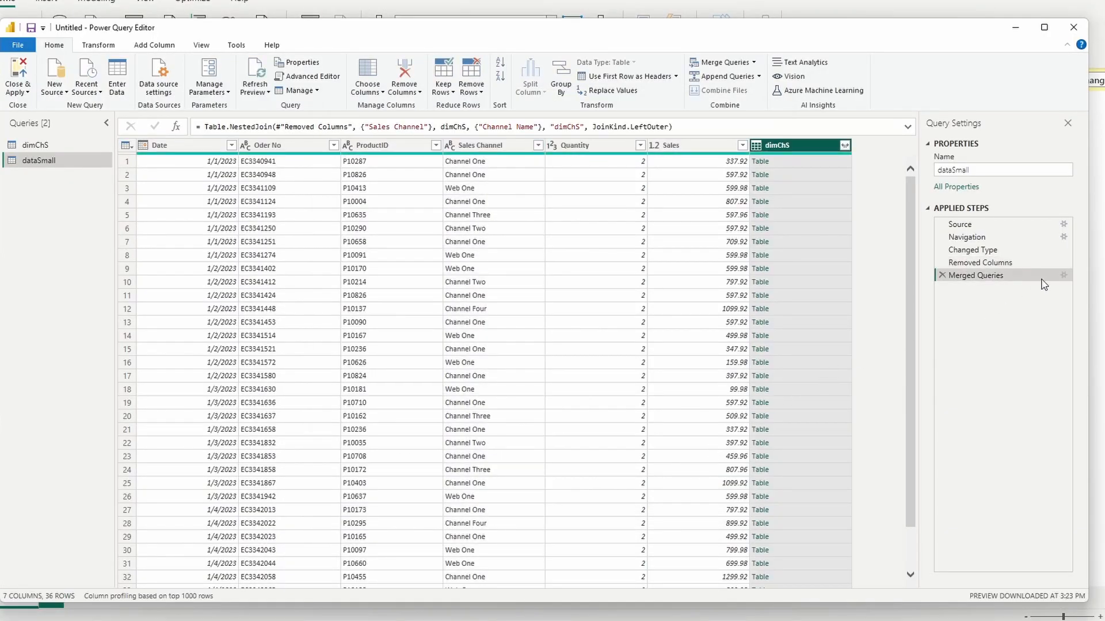
Expand only Ch-VS-Web from the merged dimChS column without the original column name as prefix, and apply the query changes to the report
left_click(844, 146)
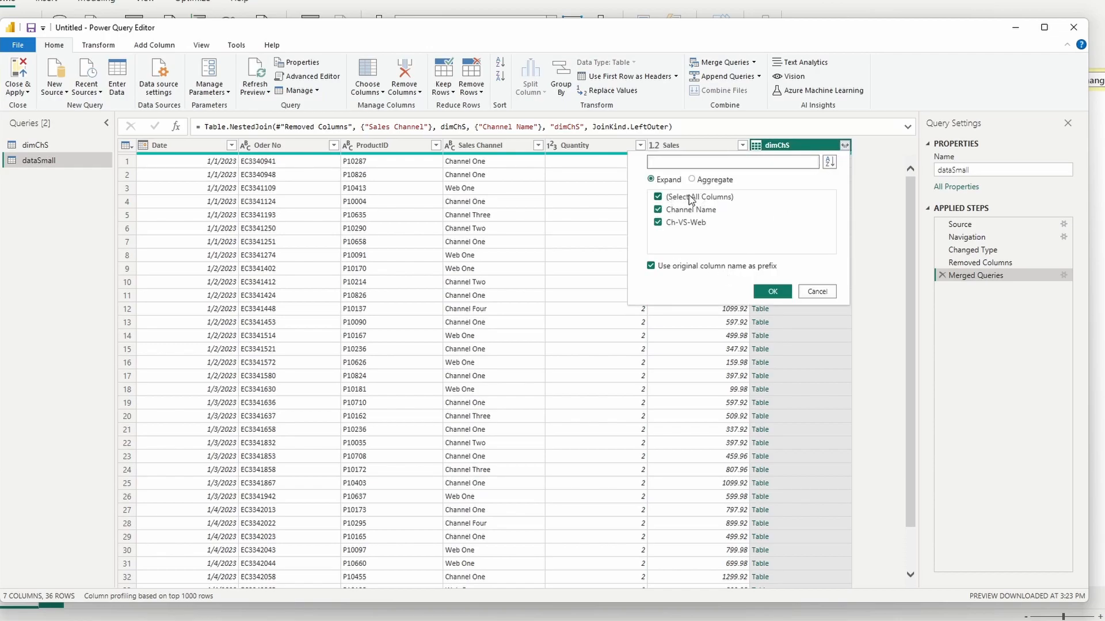
left_click(660, 197)
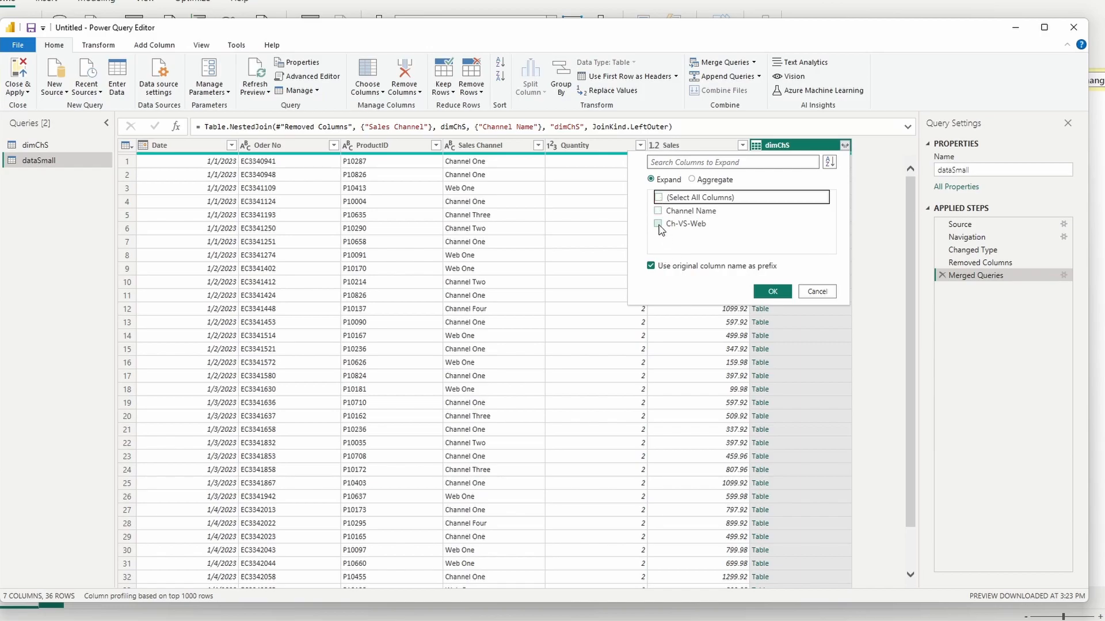
left_click(658, 223)
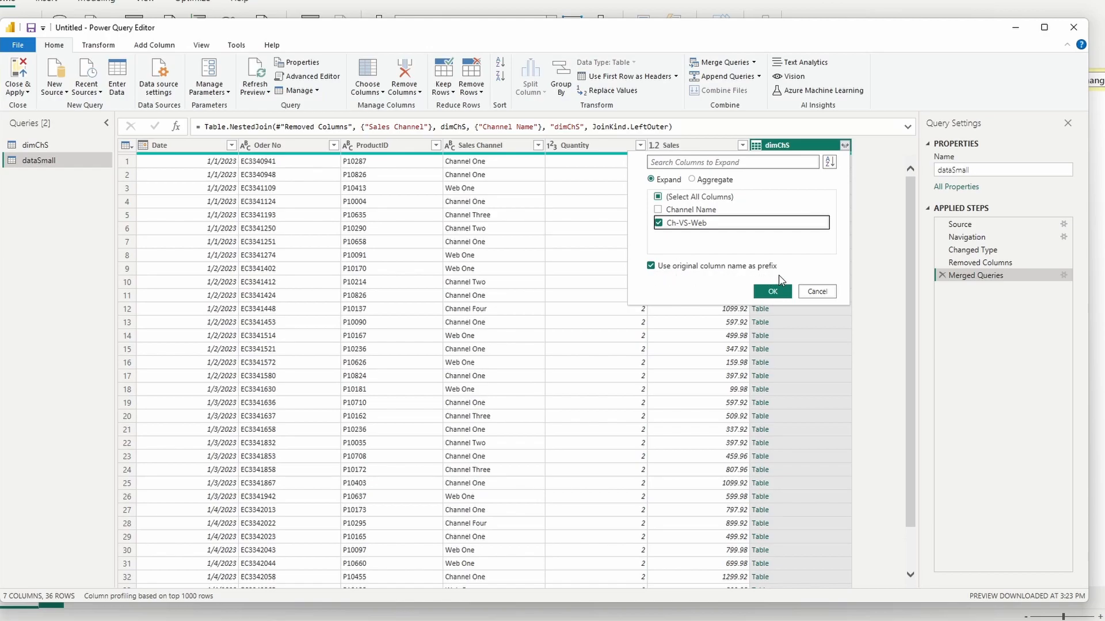
left_click(650, 266)
left_click(772, 292)
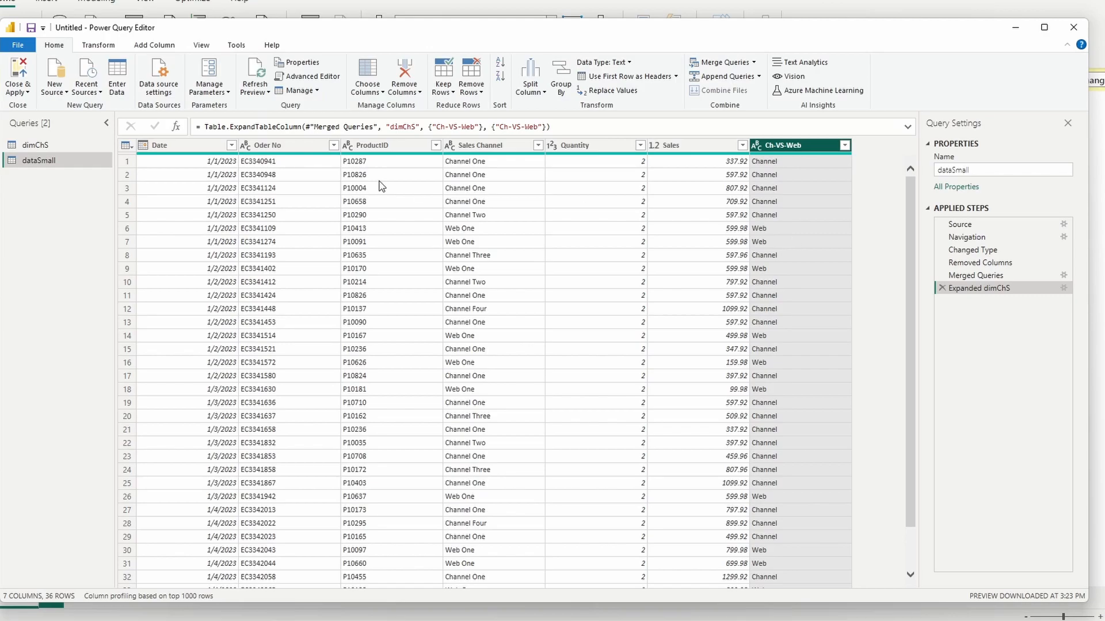
left_click(15, 75)
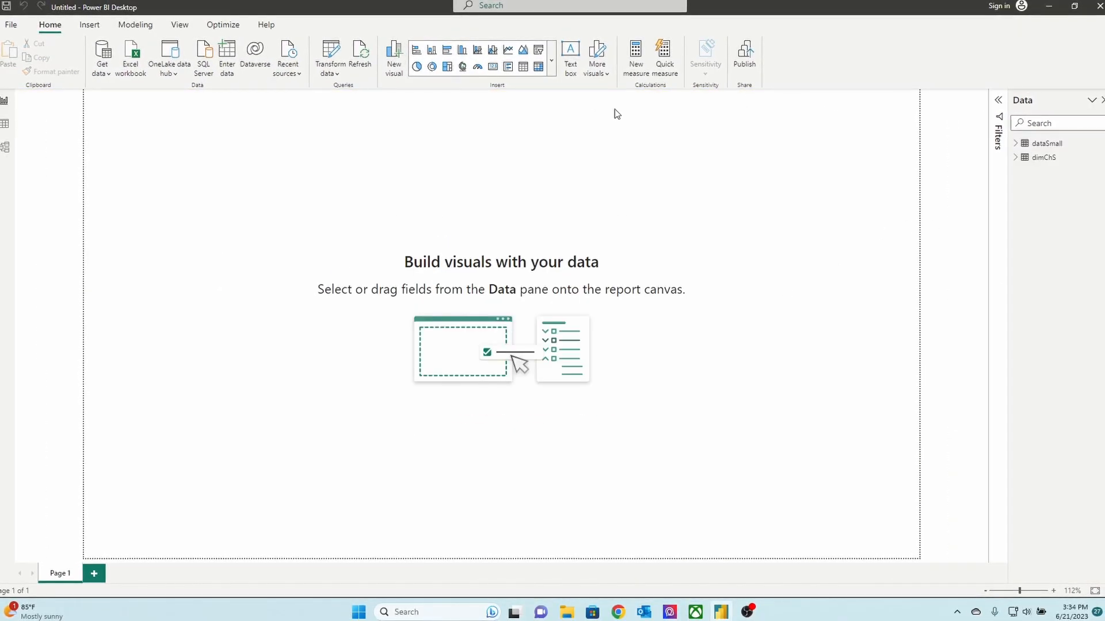
Insert a table visual showing Ch-VS-Web, Quantity and Sales Channel from dataSmall, then reposition and widen it on the report page
left_click(523, 68)
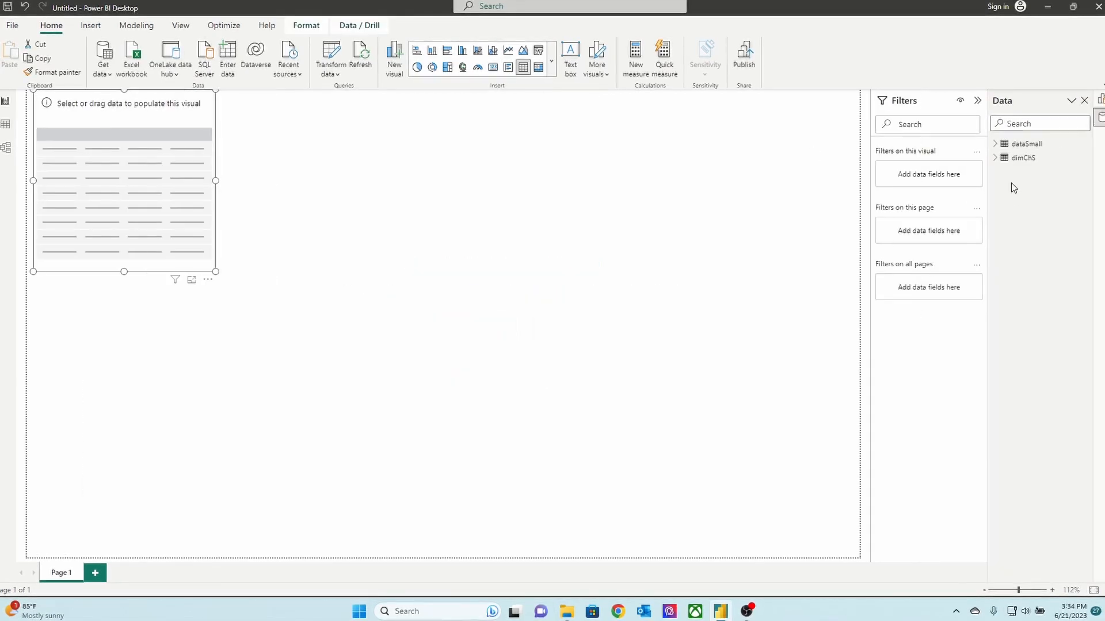
left_click(1000, 163)
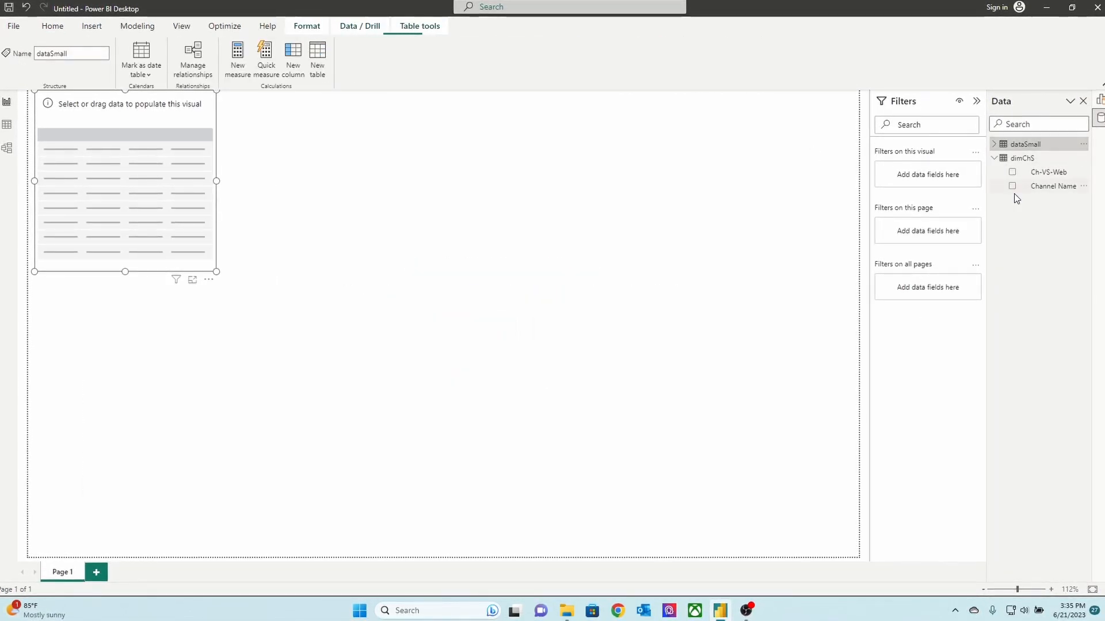
left_click(1004, 144)
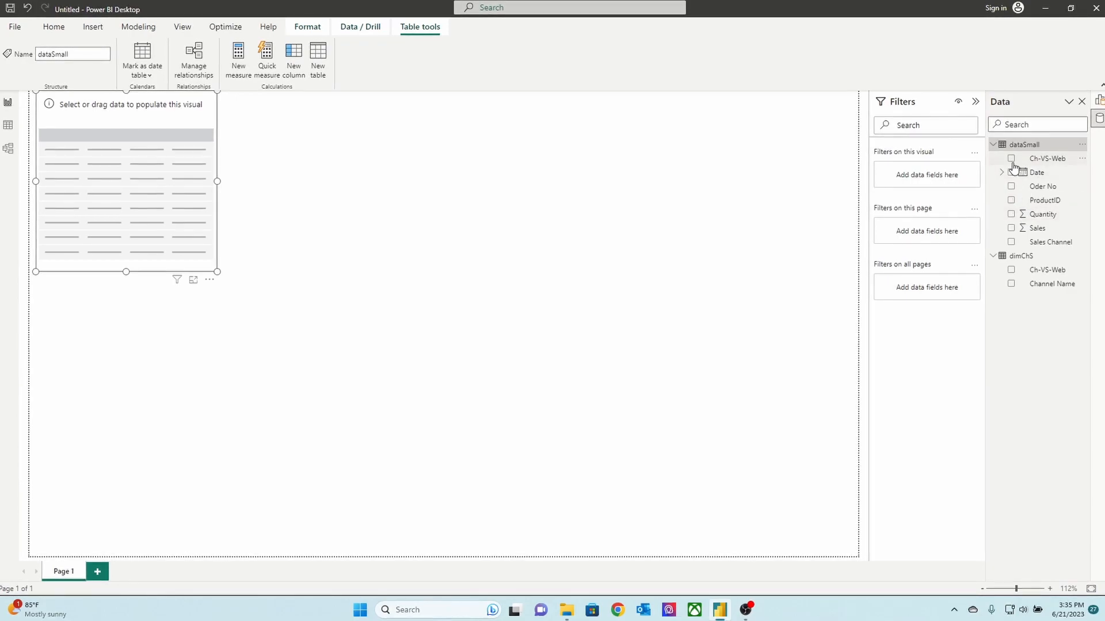
left_click(1011, 159)
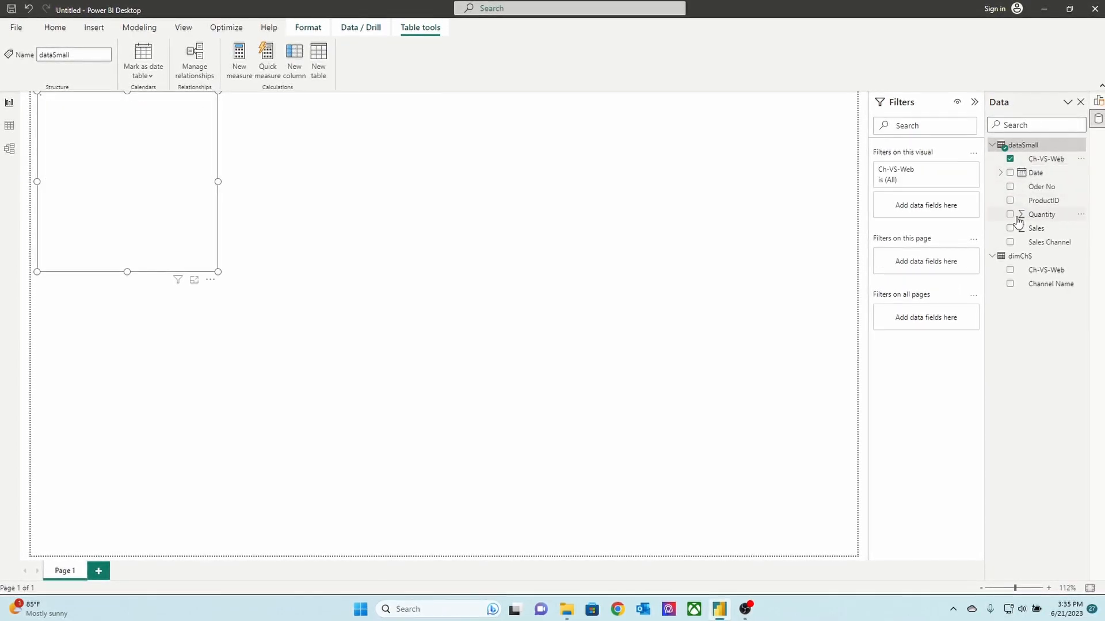
left_click(1010, 215)
left_click_drag(165, 173, 263, 206)
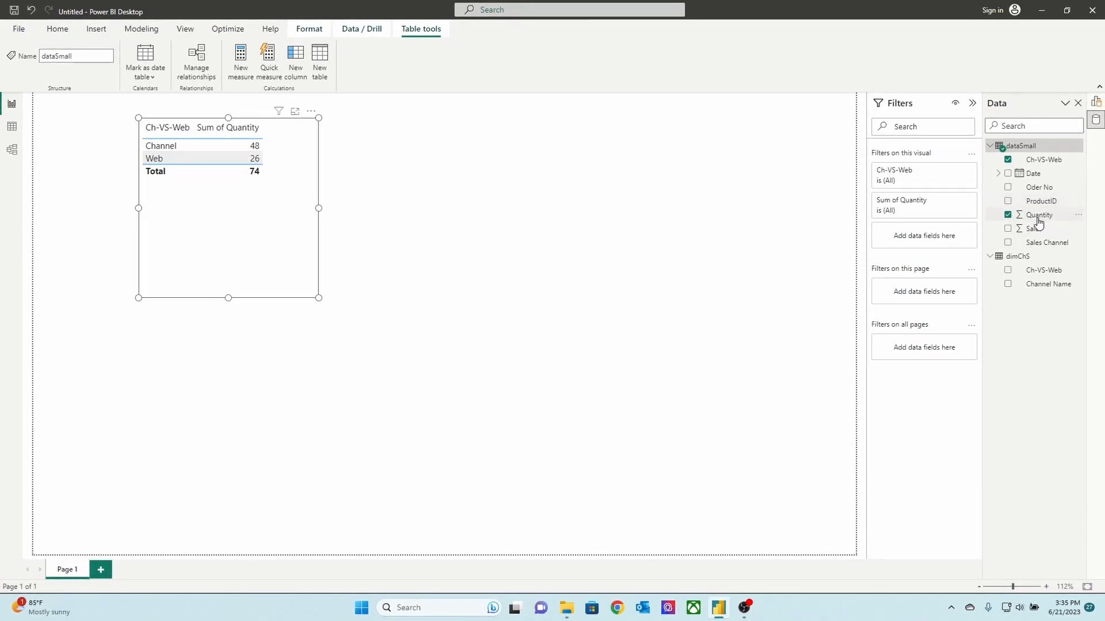
left_click(1007, 242)
left_click_drag(317, 208, 561, 208)
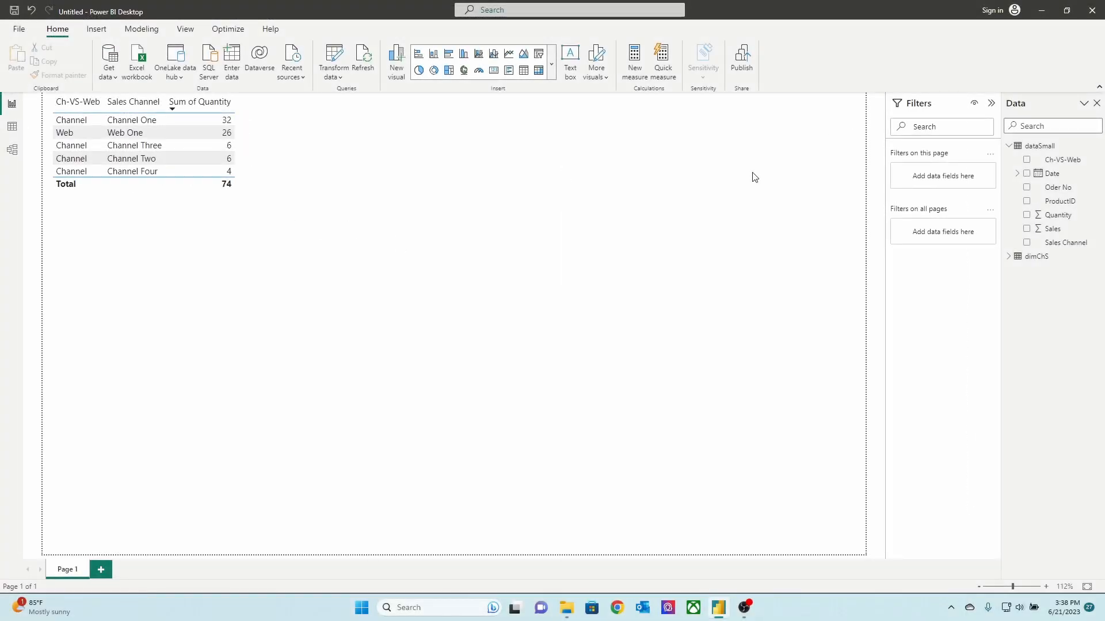
Add a calculated column to the dataSmall table named ChWeb, beginning a LOOKUPVALUE formula with dimChS[Ch-VS-Web] as the result column
left_click(21, 137)
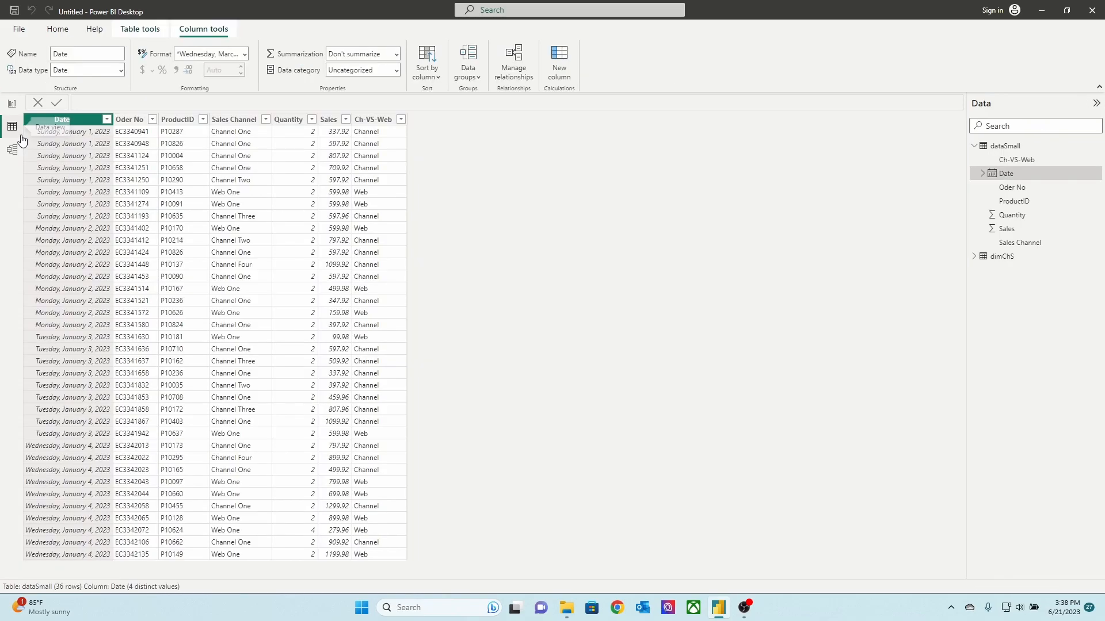
left_click(380, 120)
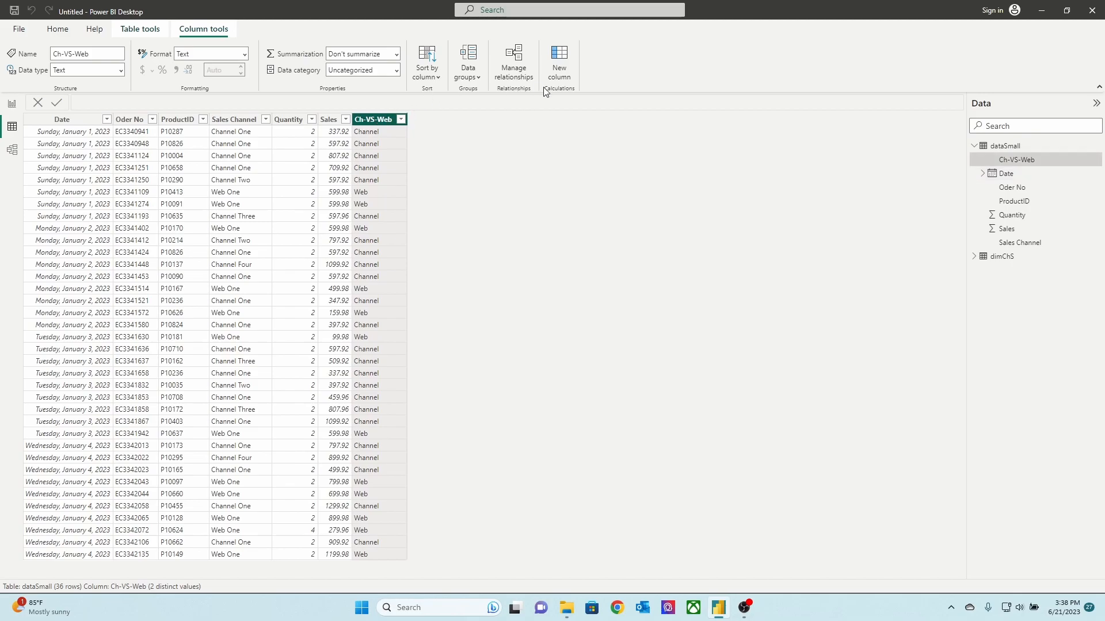
left_click(559, 63)
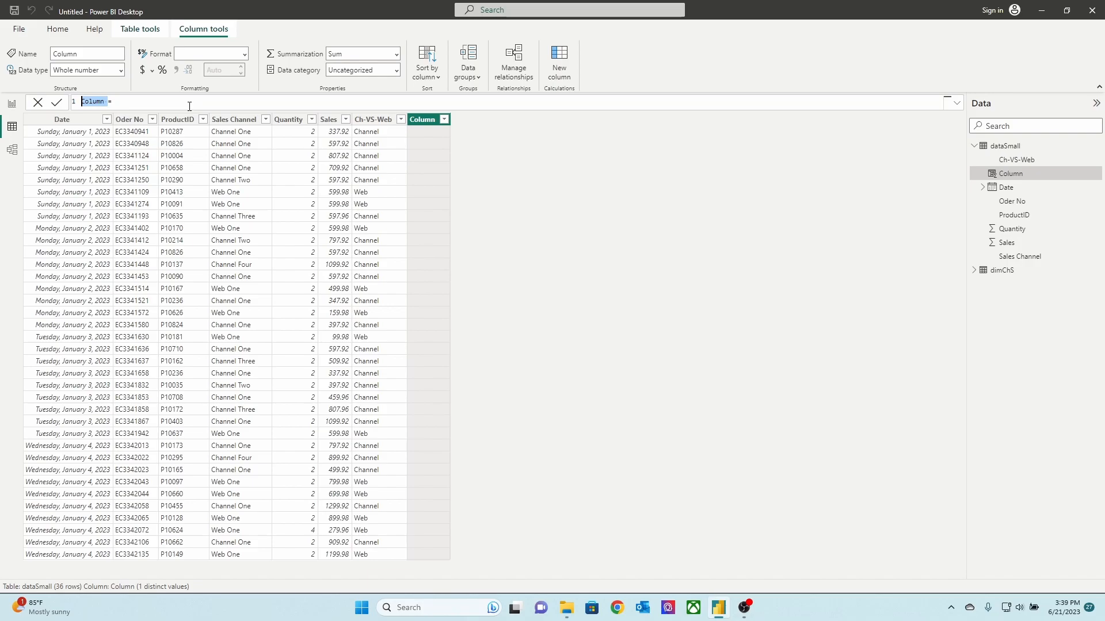
type("ChWeb = LOOKUPVALUE(")
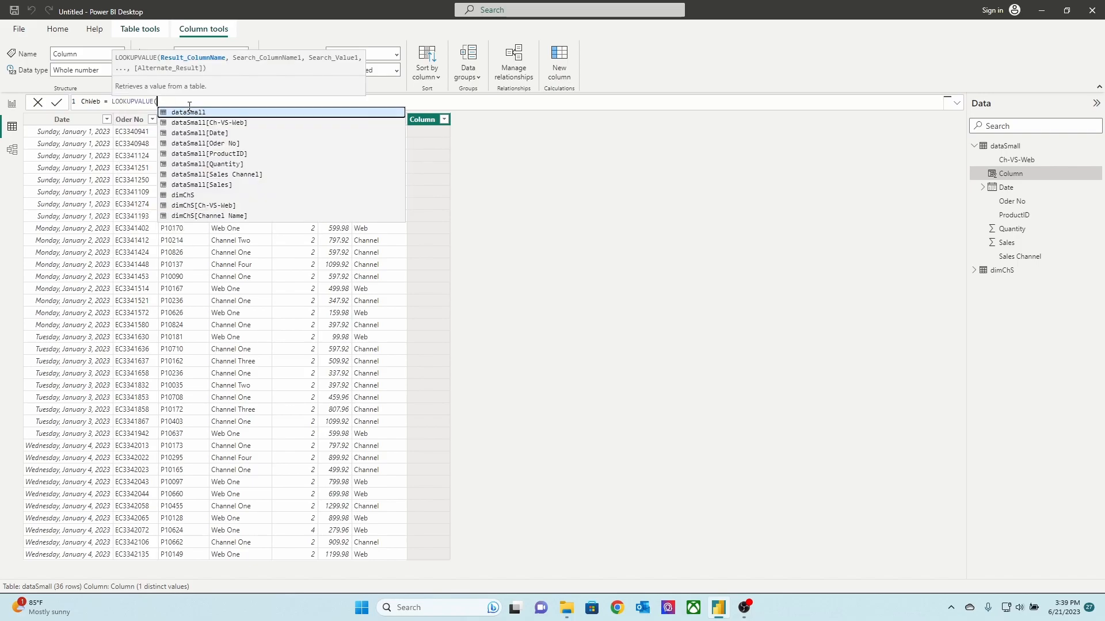
type("DIM")
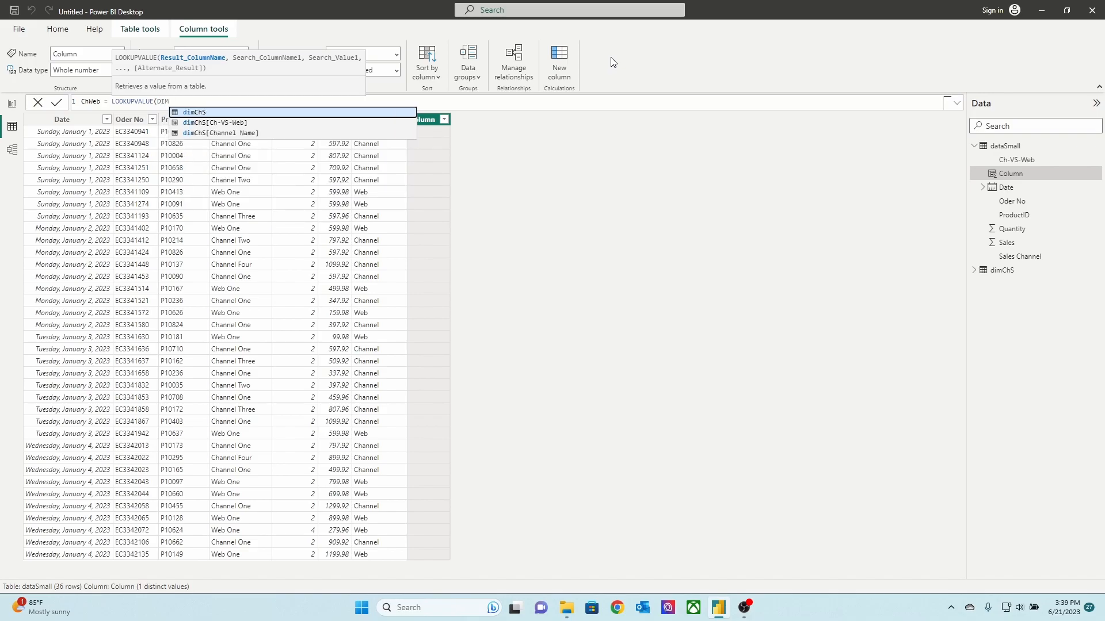
key("Down")
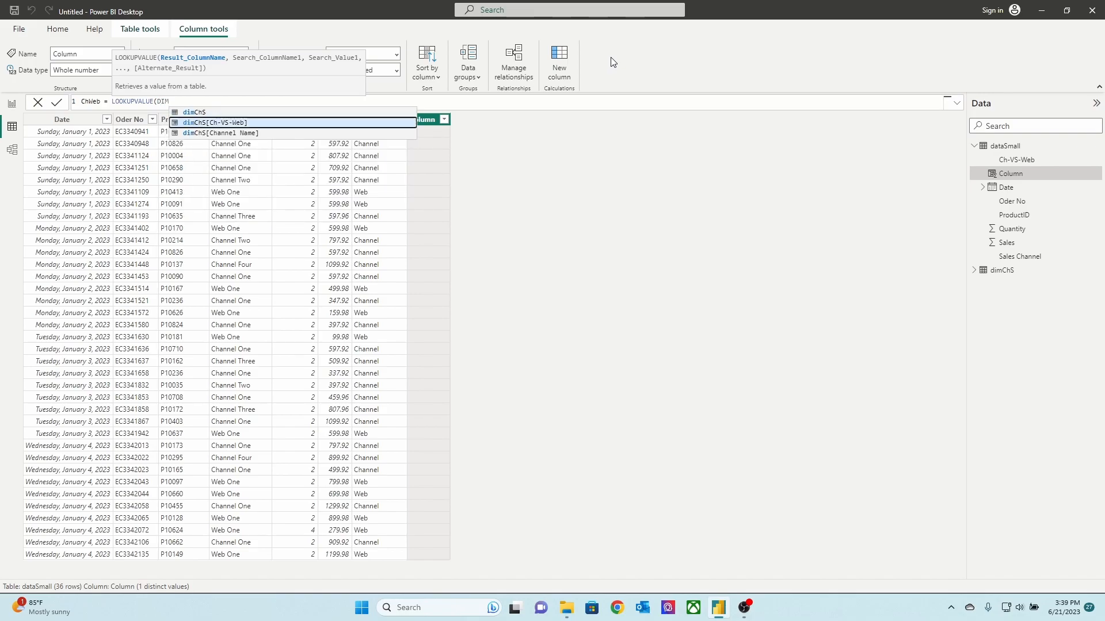
key("Tab")
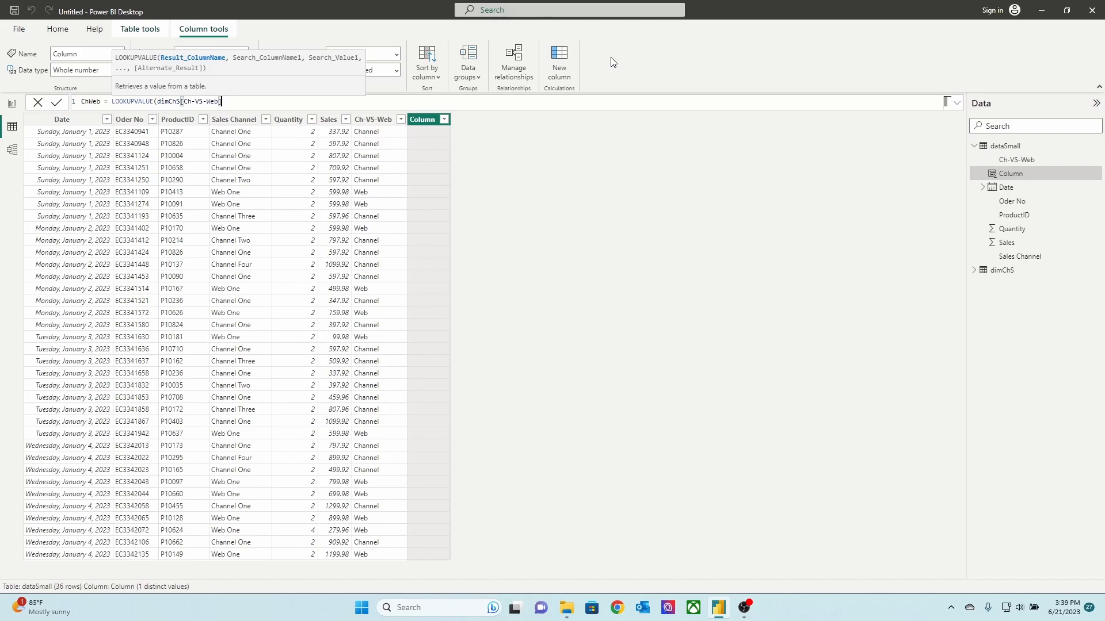
Add dimChS[Channel Name] as the search column of the LOOKUPVALUE formula
type(",")
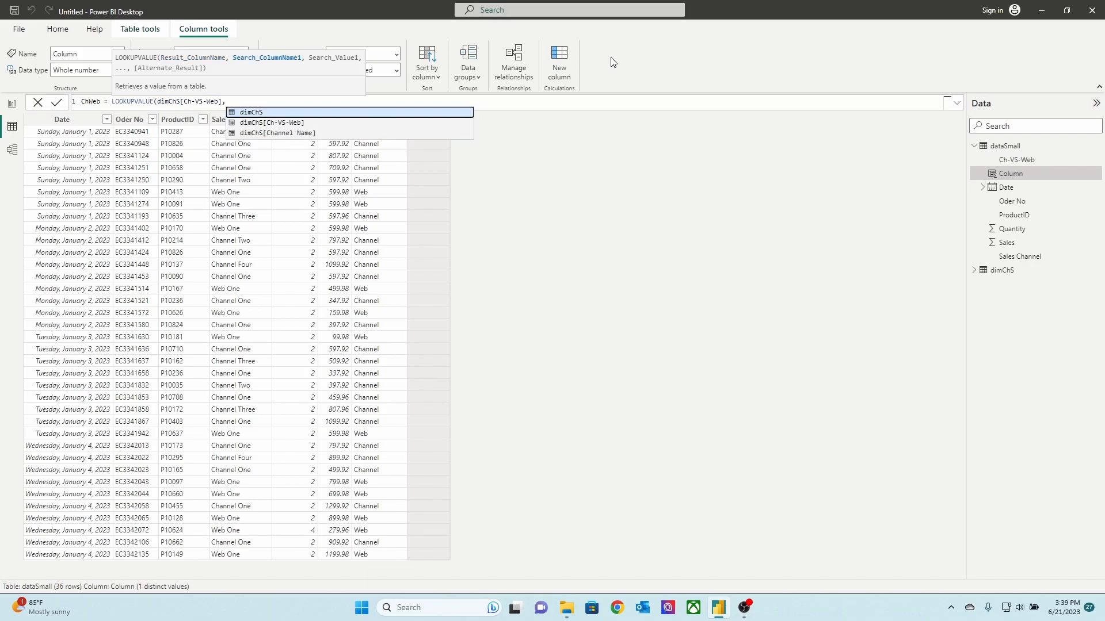
key("Down")
key("Down")
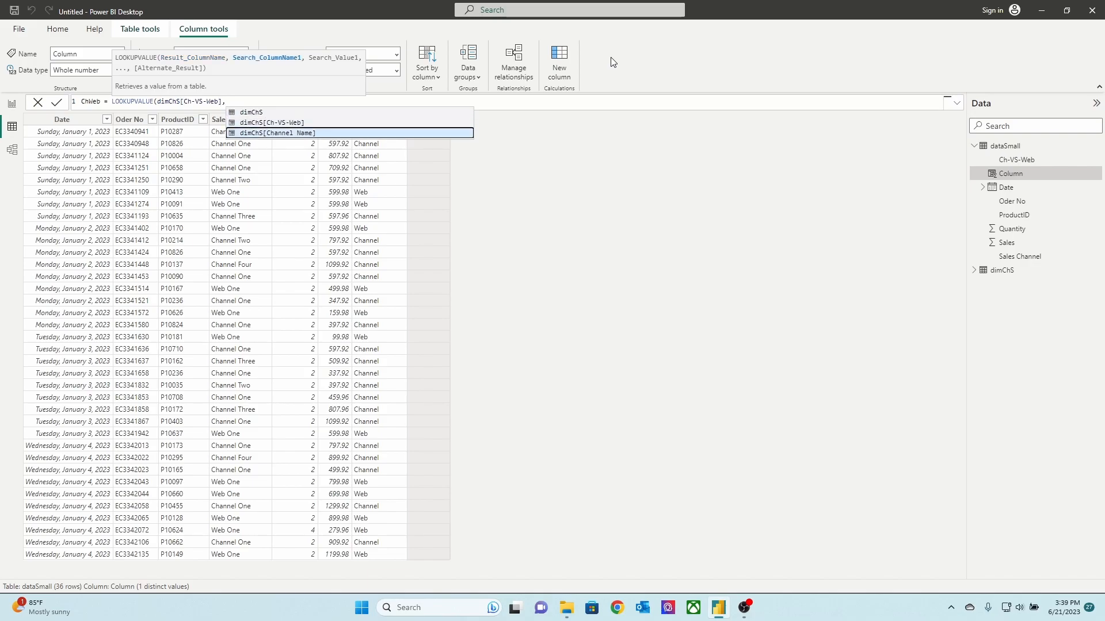
key("Tab")
type(",")
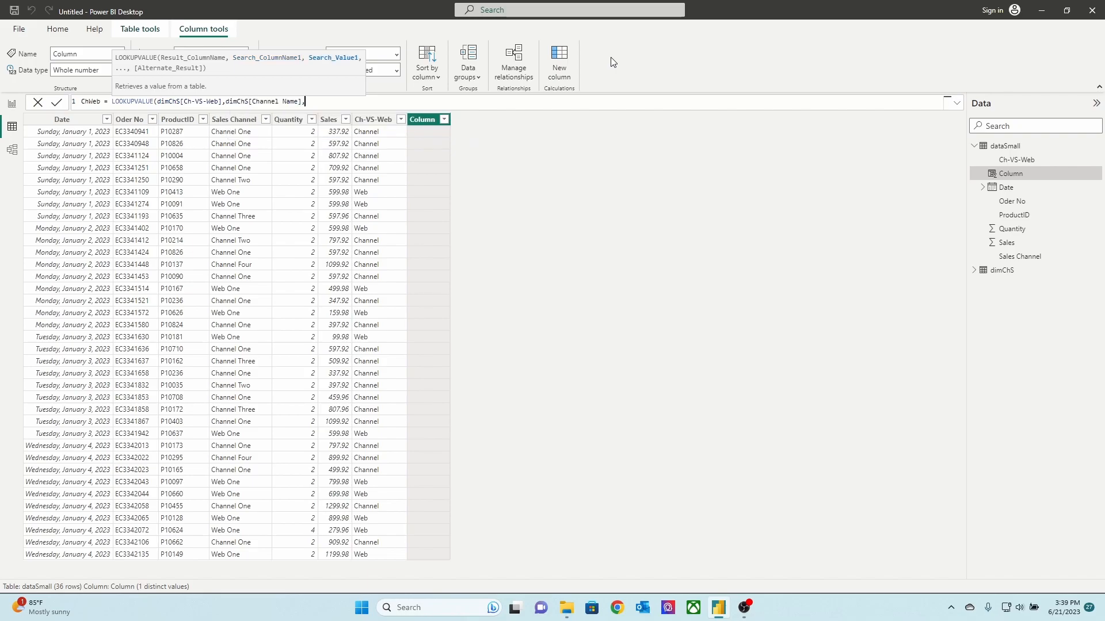
type("SAL")
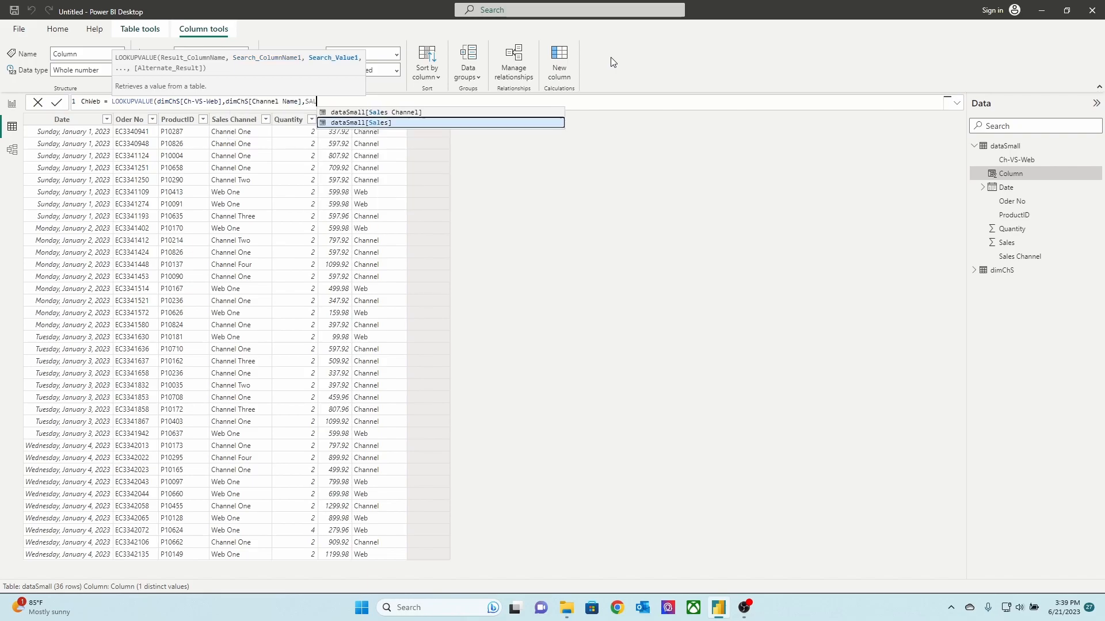
Complete the LOOKUPVALUE formula with dataSmall[Sales Channel] as the search value, commit it, and widen the ChWeb column
key("Up")
key("Tab")
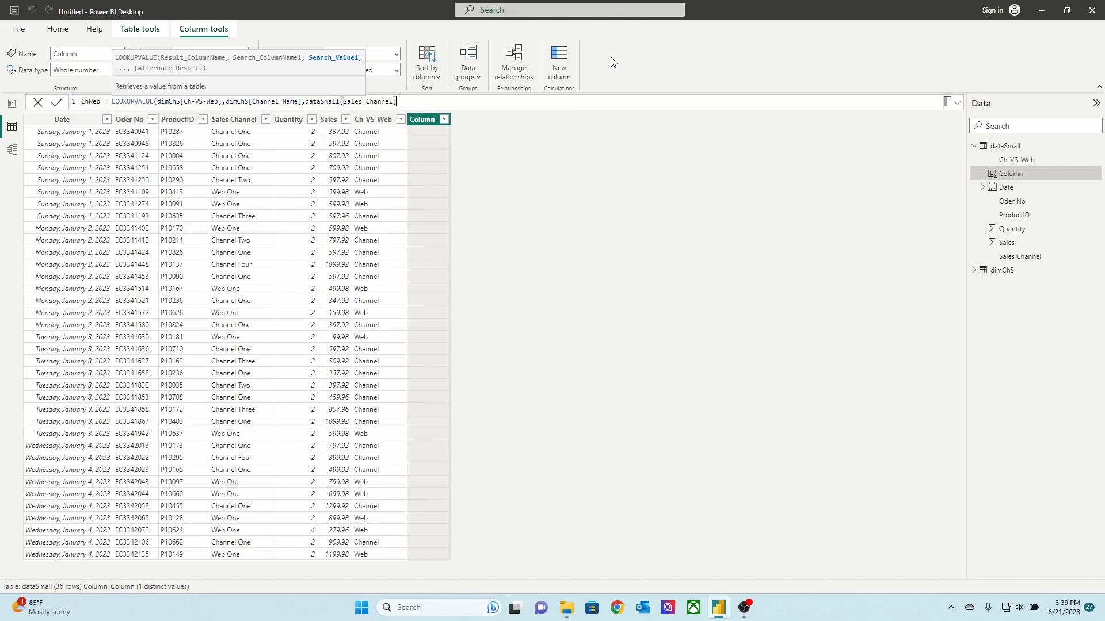
type(")")
key("Return")
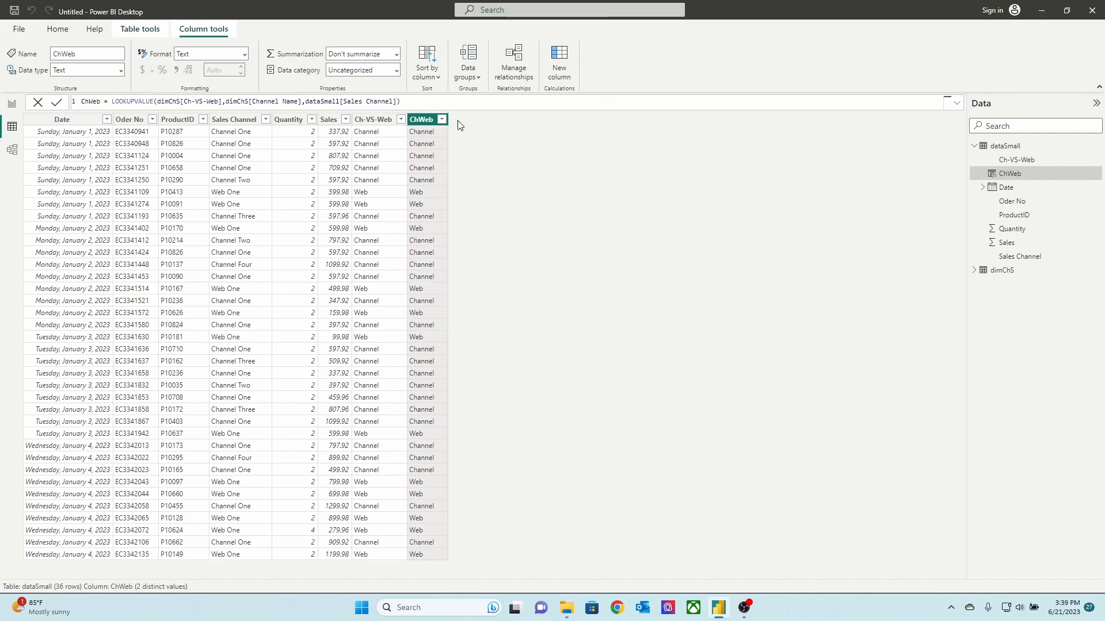
left_click_drag(448, 120, 490, 125)
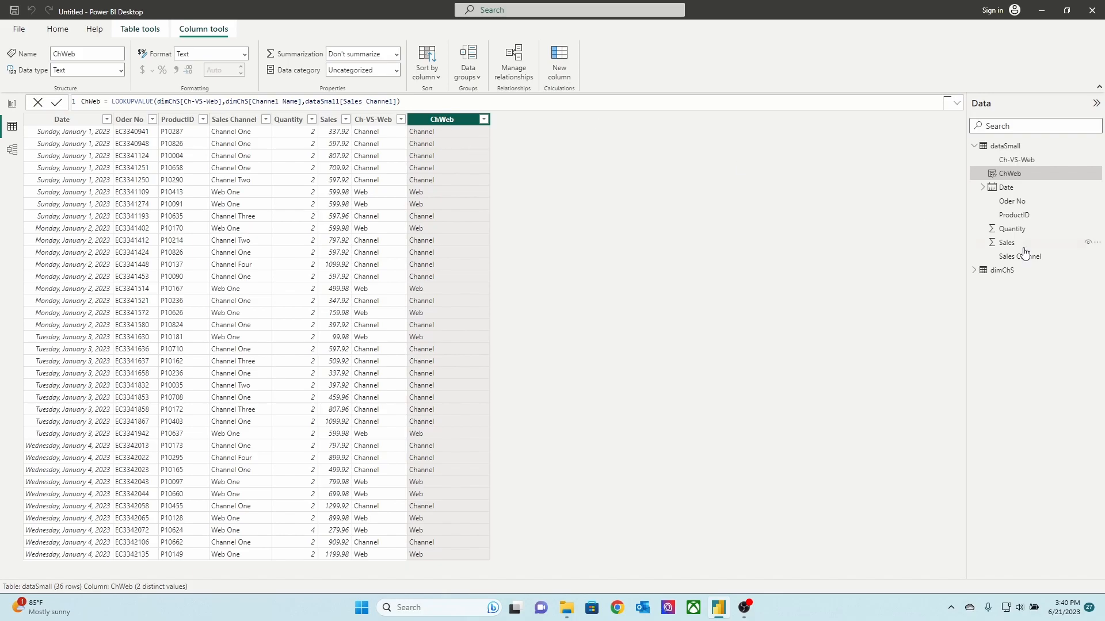
Collapse the dataSmall field list and open the dimChS table's query for editing in Power Query
left_click(976, 145)
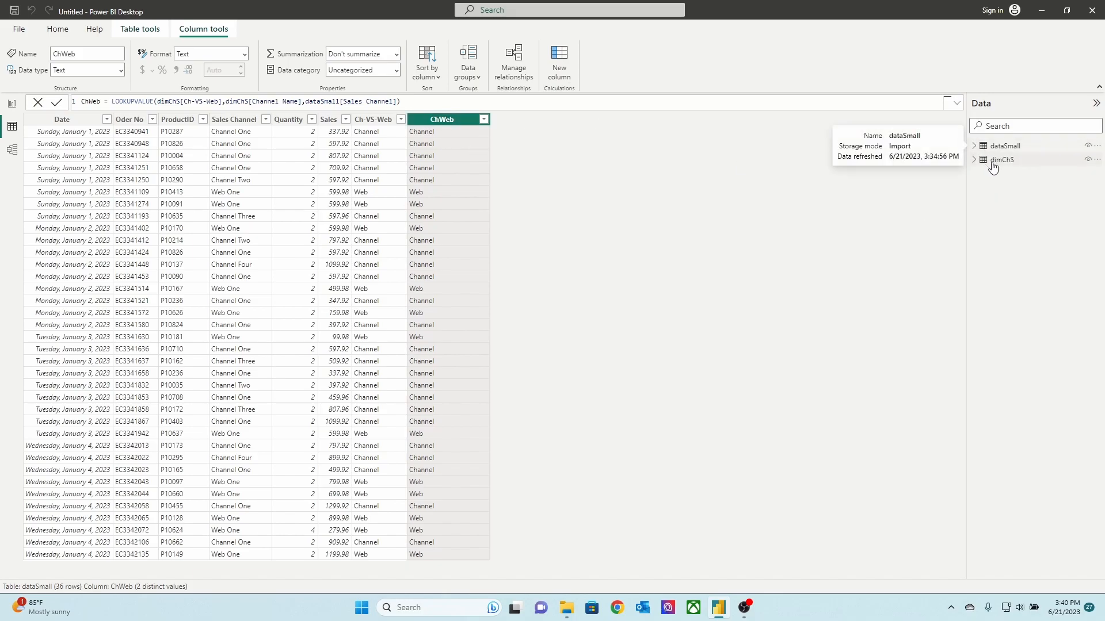
left_click(1001, 151)
right_click(1001, 152)
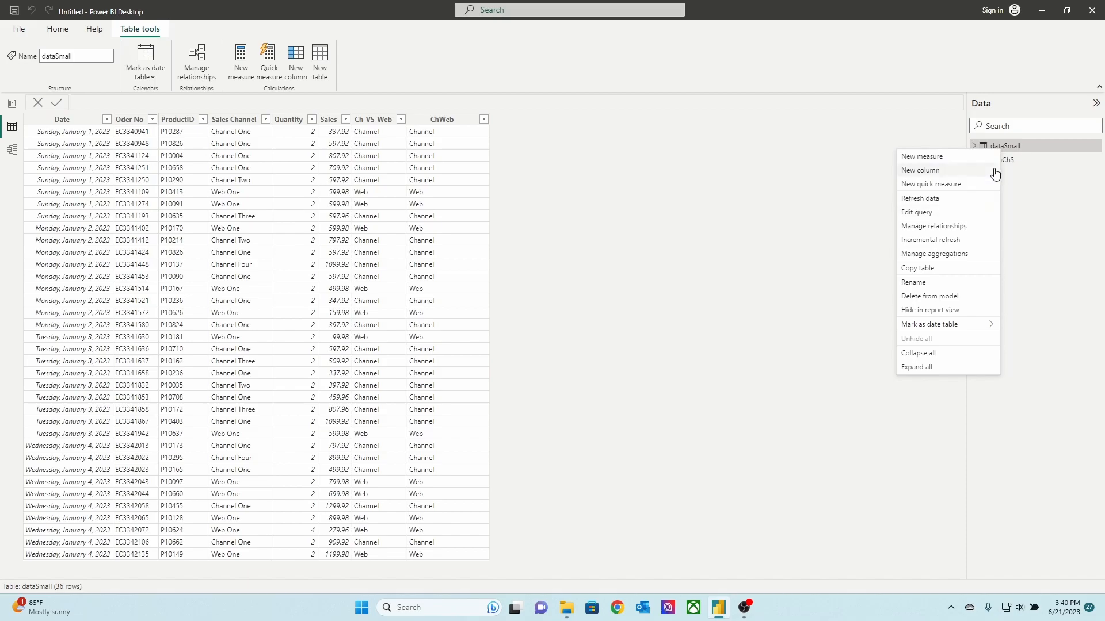
left_click(1011, 164)
right_click(1011, 164)
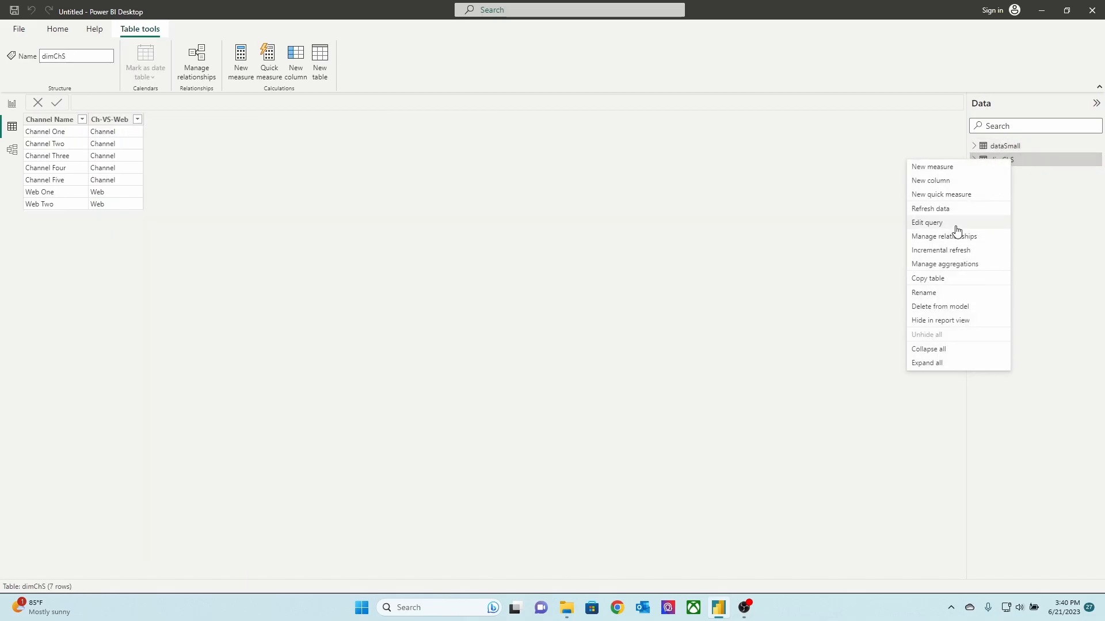
left_click(952, 224)
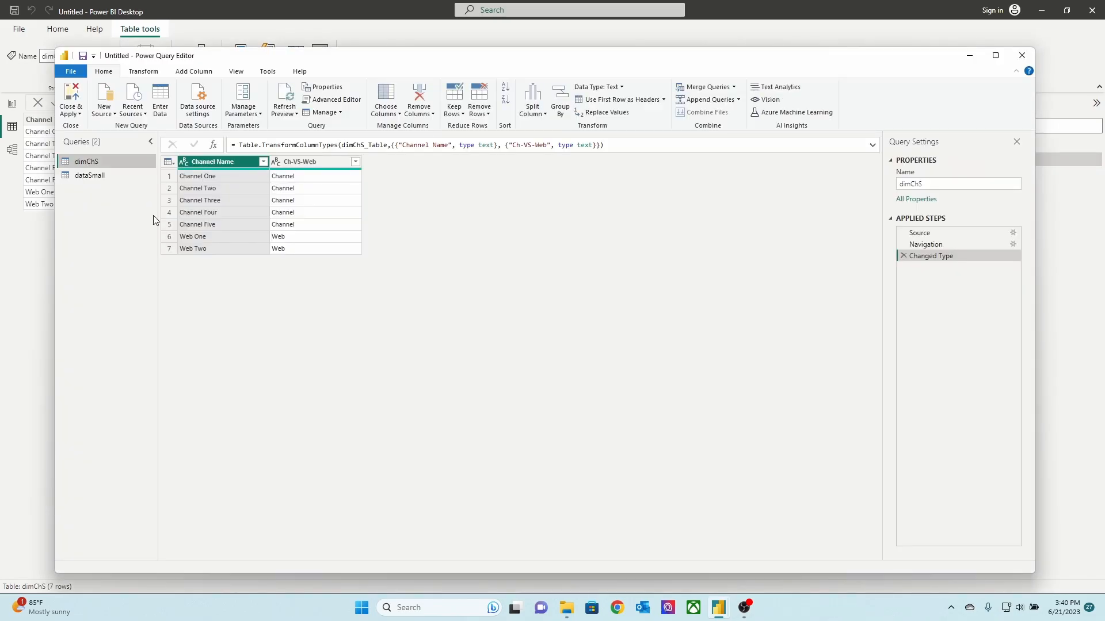
Disable loading of the dimChS query despite possible data loss, apply the changes, and return to the report page
right_click(83, 161)
left_click(123, 225)
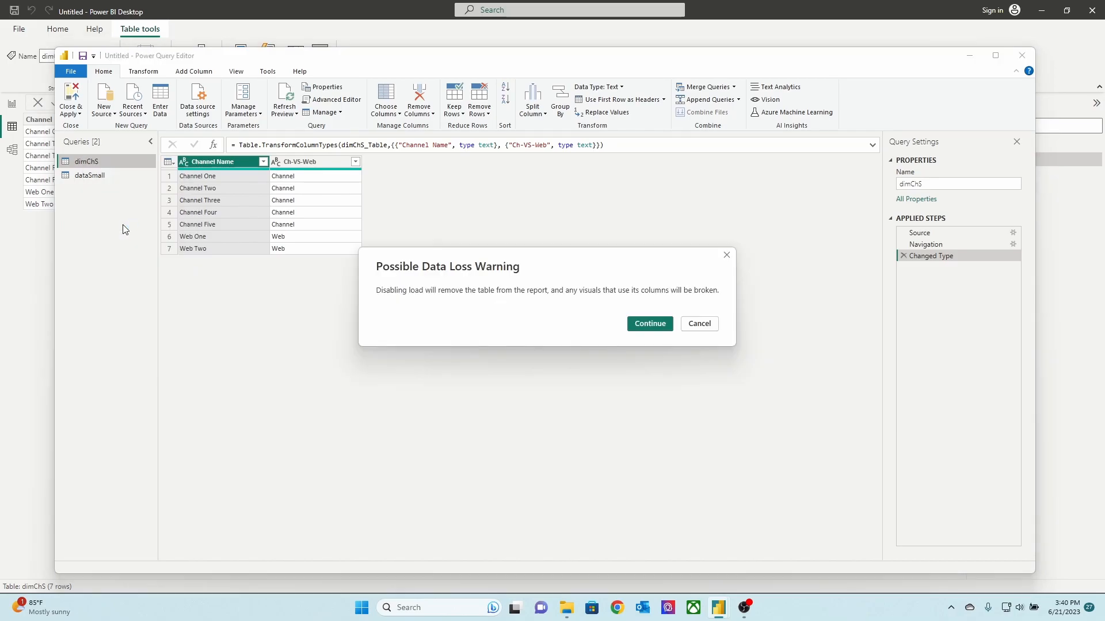
left_click(650, 324)
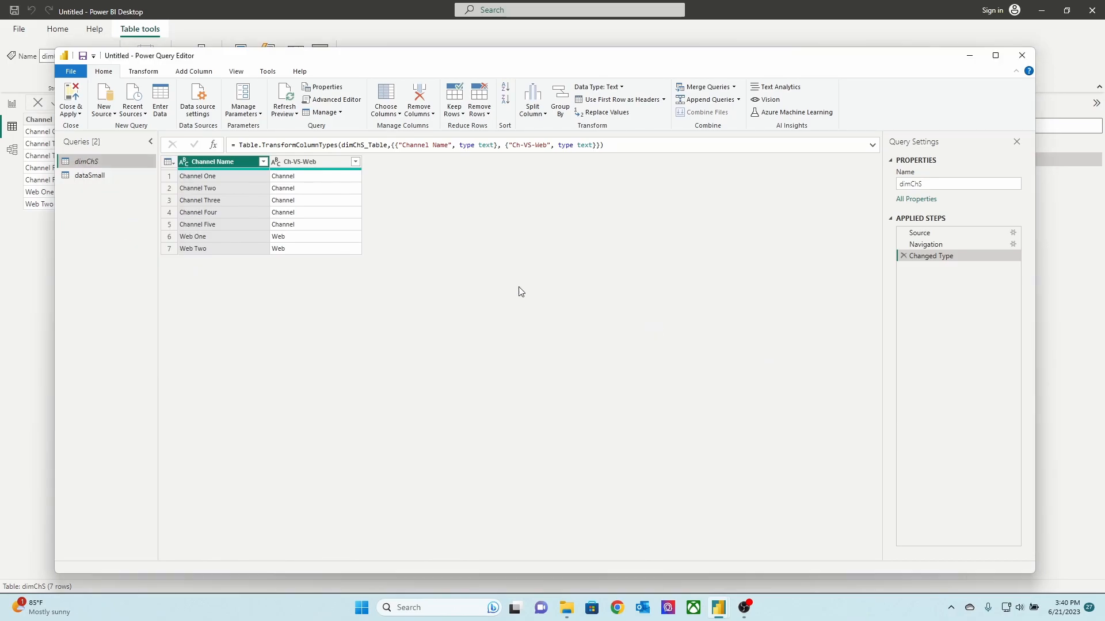
left_click(67, 92)
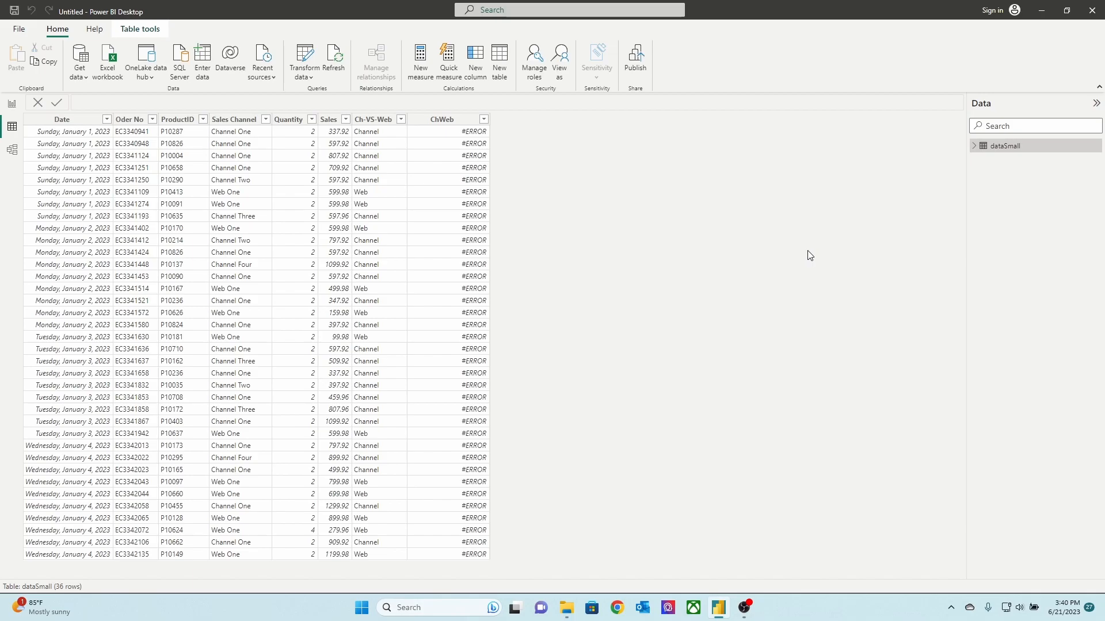
left_click(12, 104)
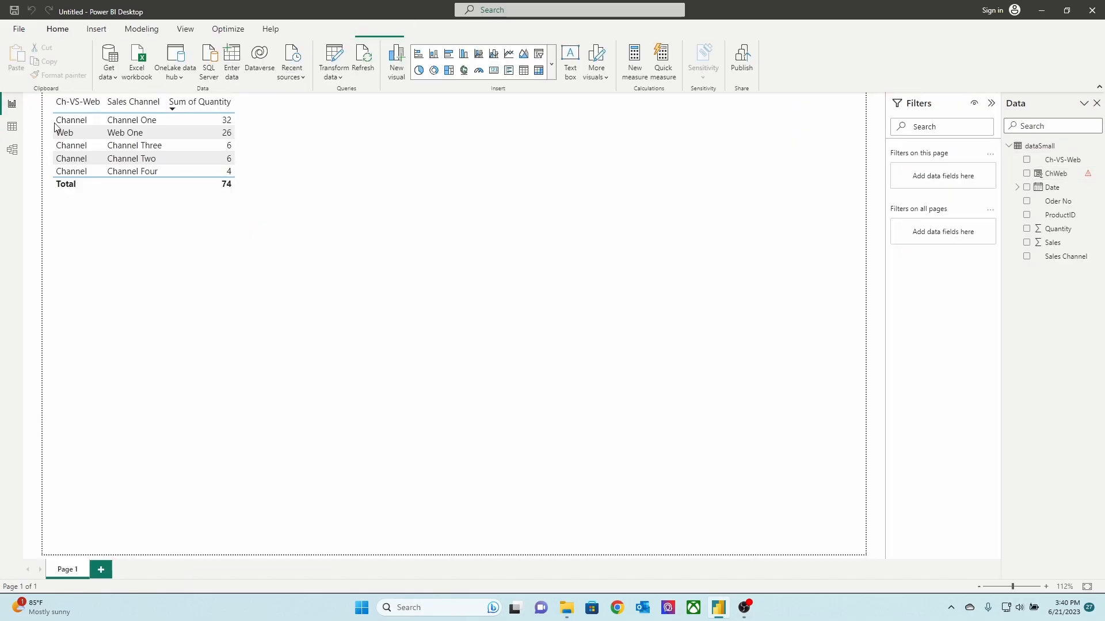